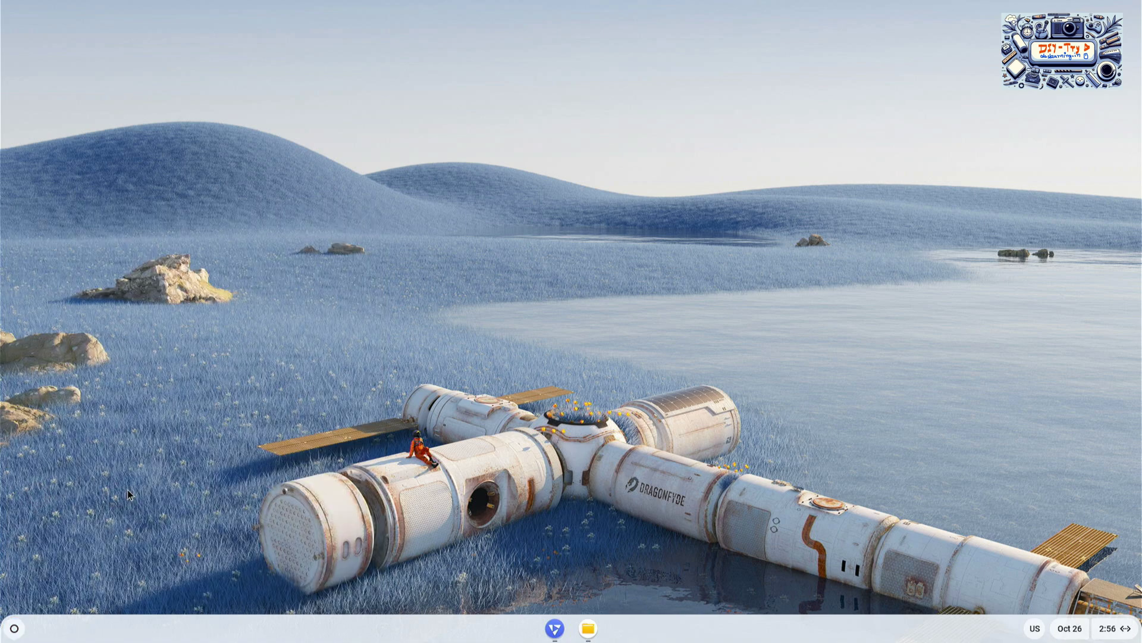
Step: Search Google for fydeos and open the official FydeOS website
key(super)
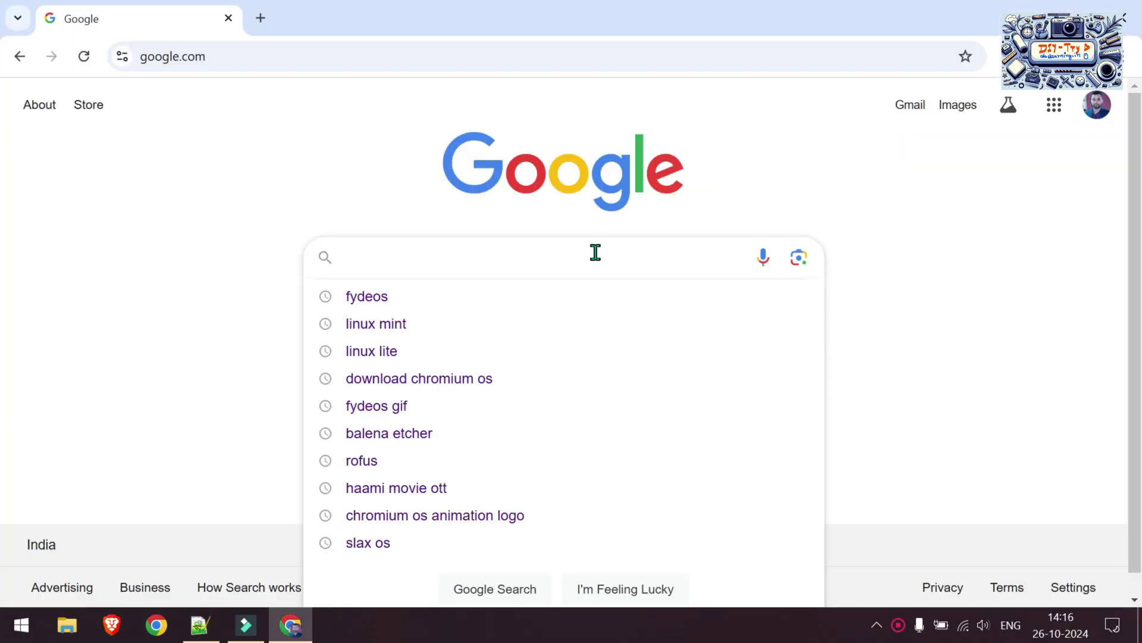
click(446, 308)
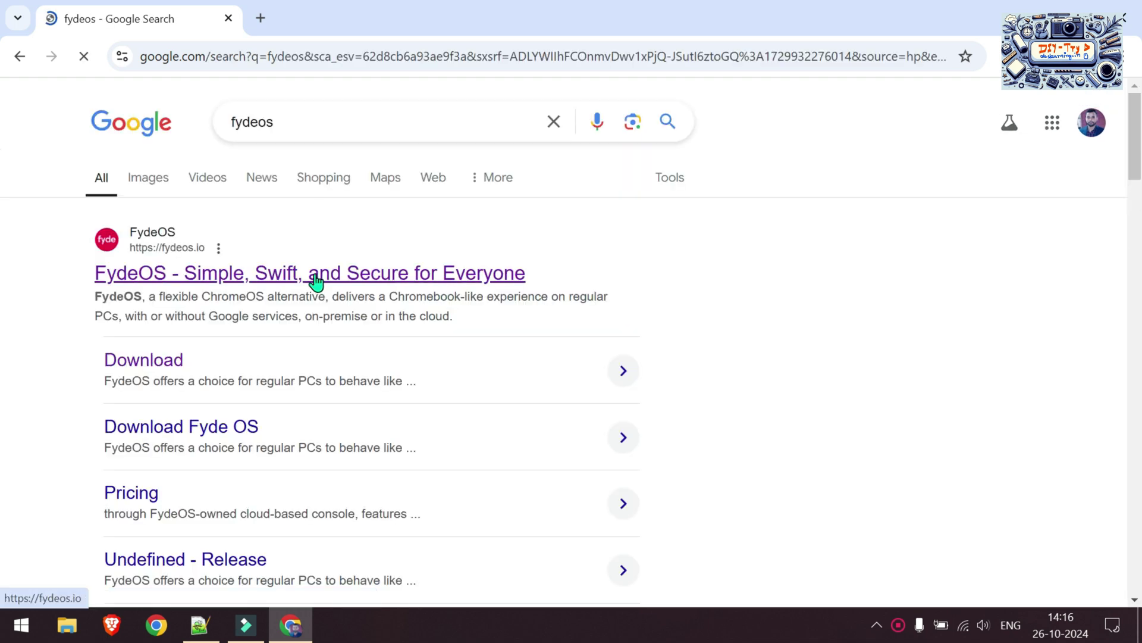
click(317, 282)
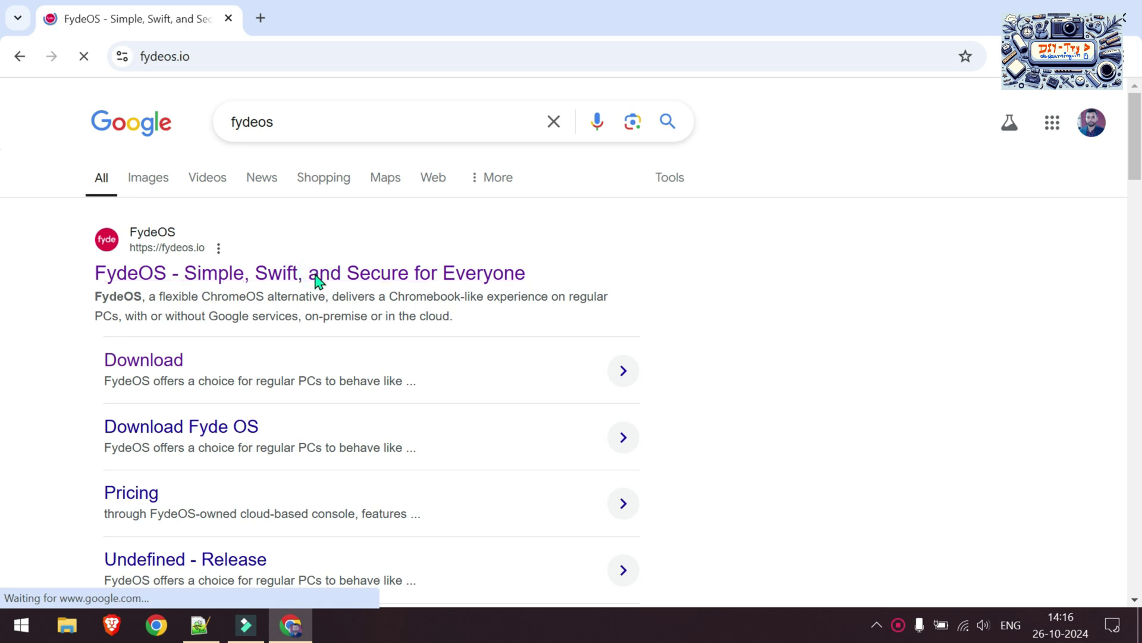
Step: Look through the FydeOS homepage, including the FydeOS vs. Windows comparison, and open its download page
scroll(317, 282, down, 7)
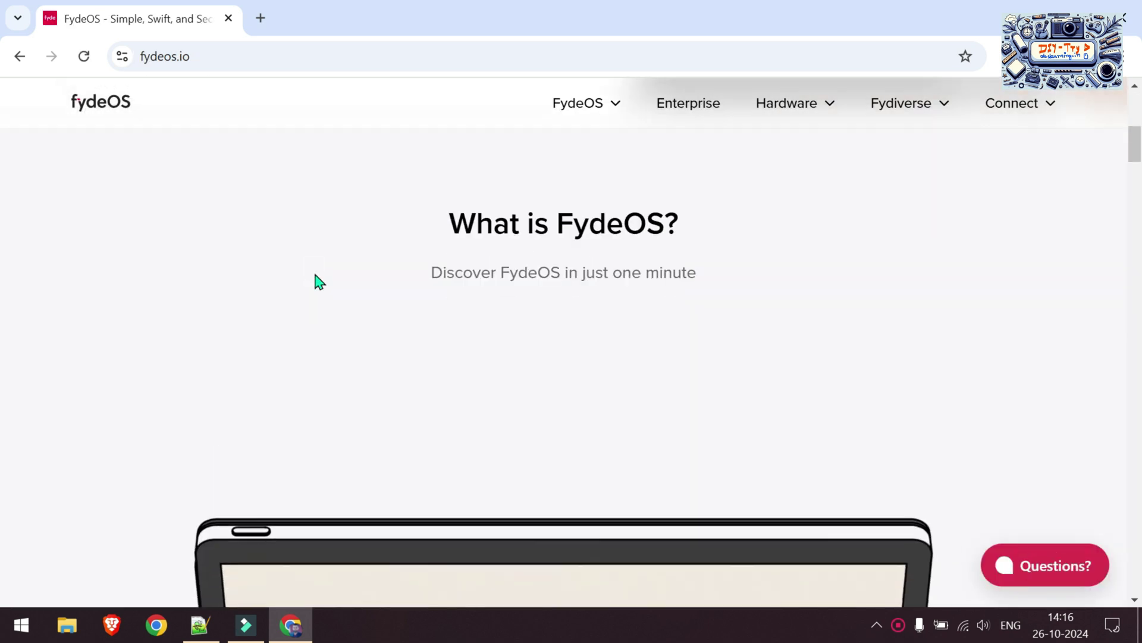
scroll(320, 282, down, 10)
scroll(319, 281, down, 10)
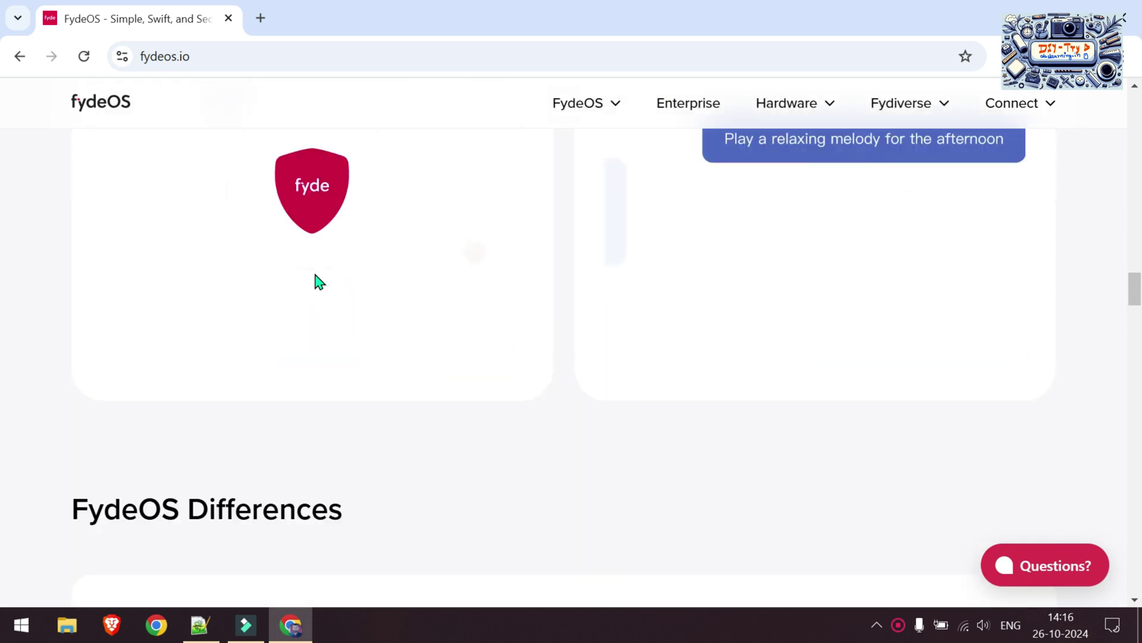
scroll(319, 281, down, 12)
scroll(319, 282, up, 4)
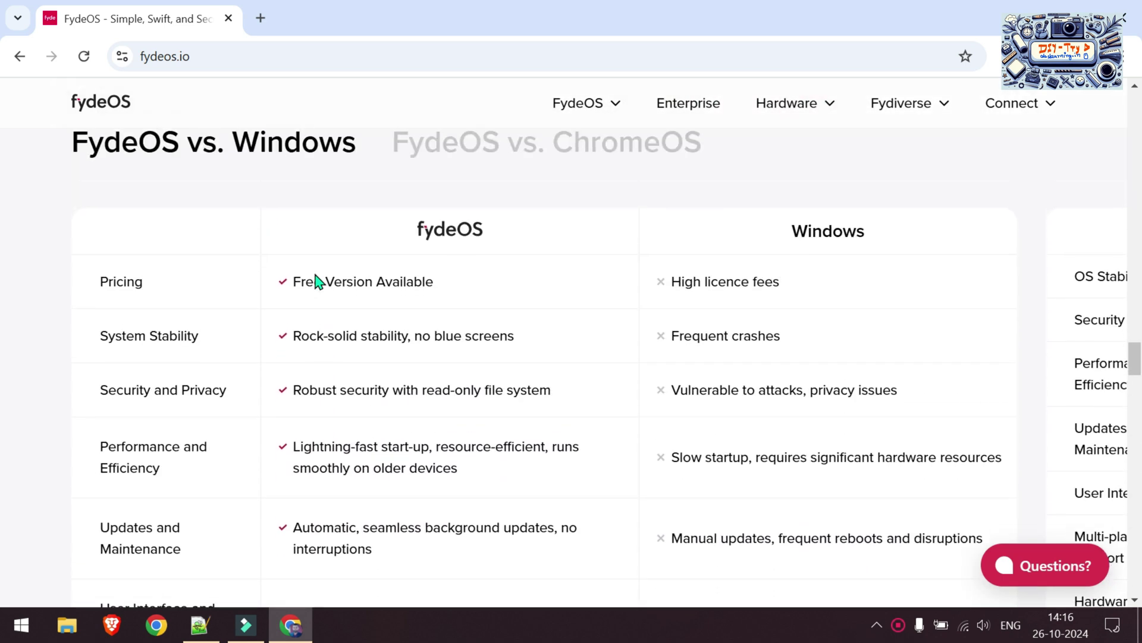
scroll(319, 281, up, 1)
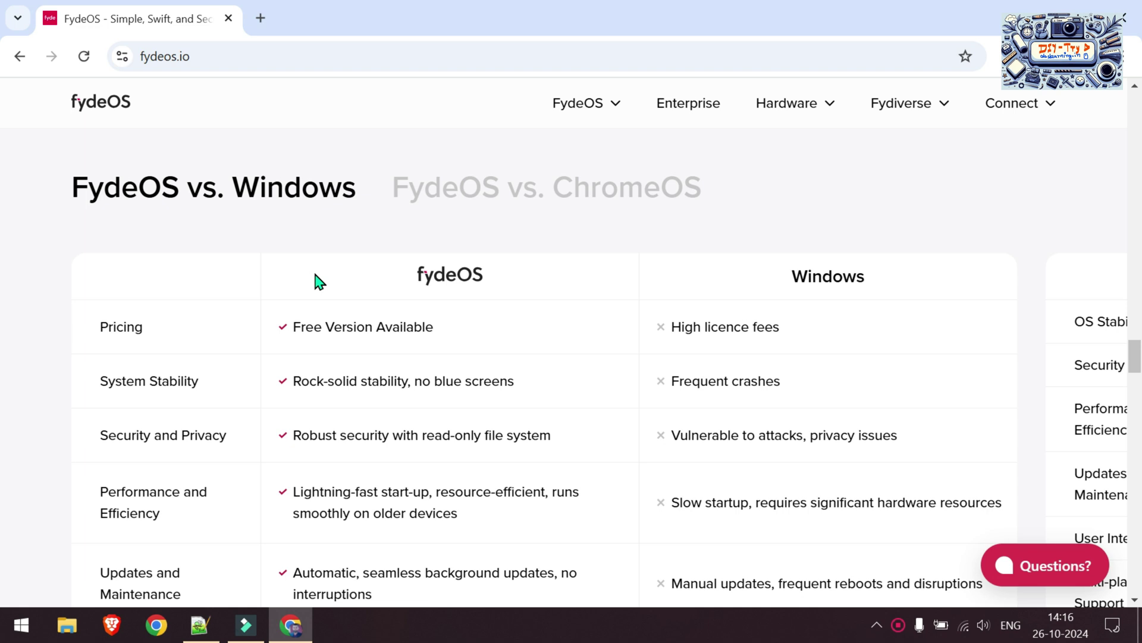
key(Home)
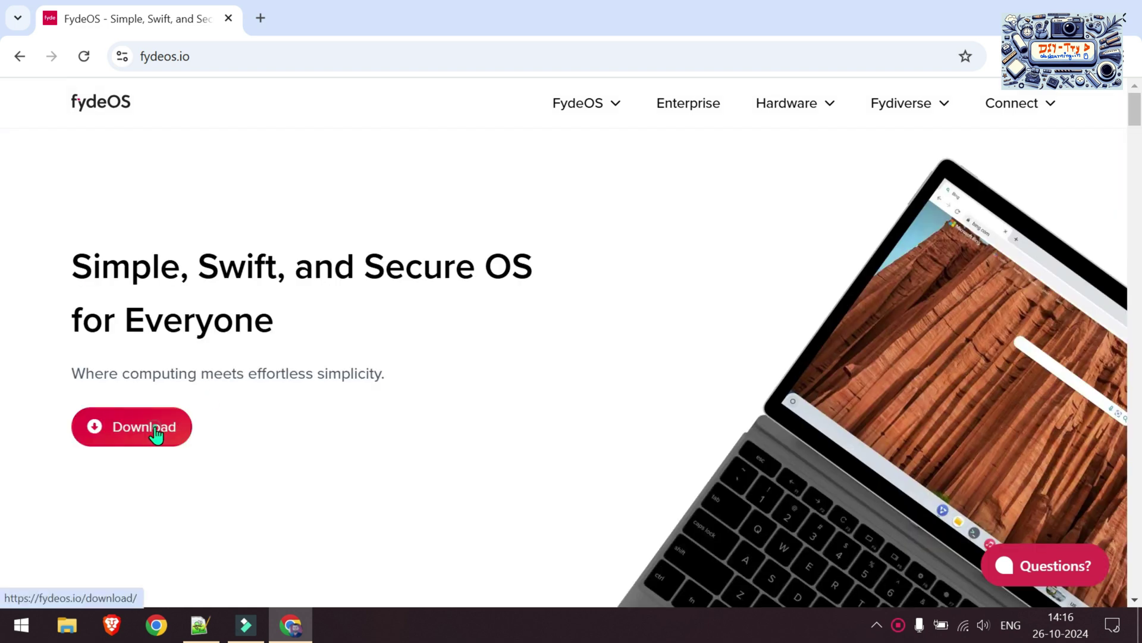
click(155, 427)
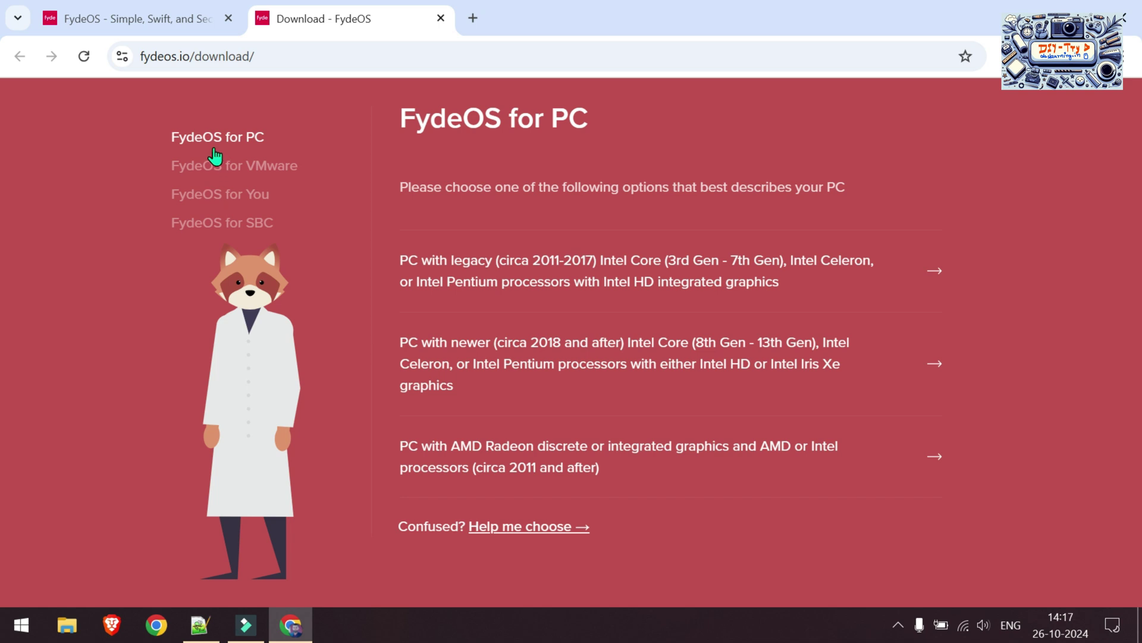
Step: Review the download pages of FydeOS for VMware, FydeOS for You and FydeOS for SBC, including the supported single-board models
click(225, 162)
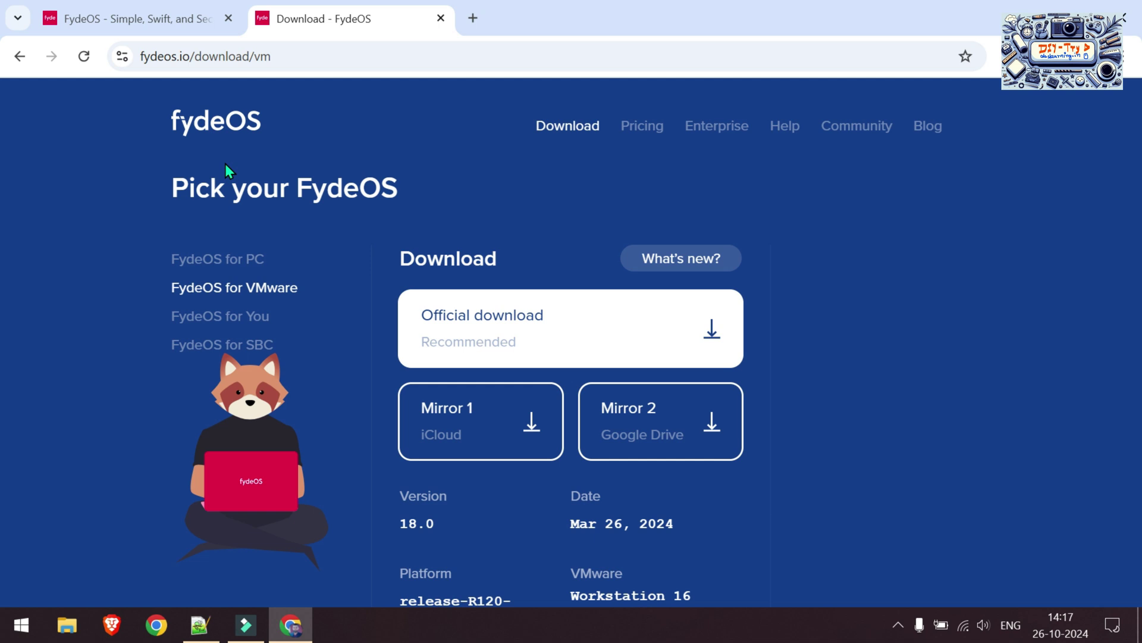
click(227, 319)
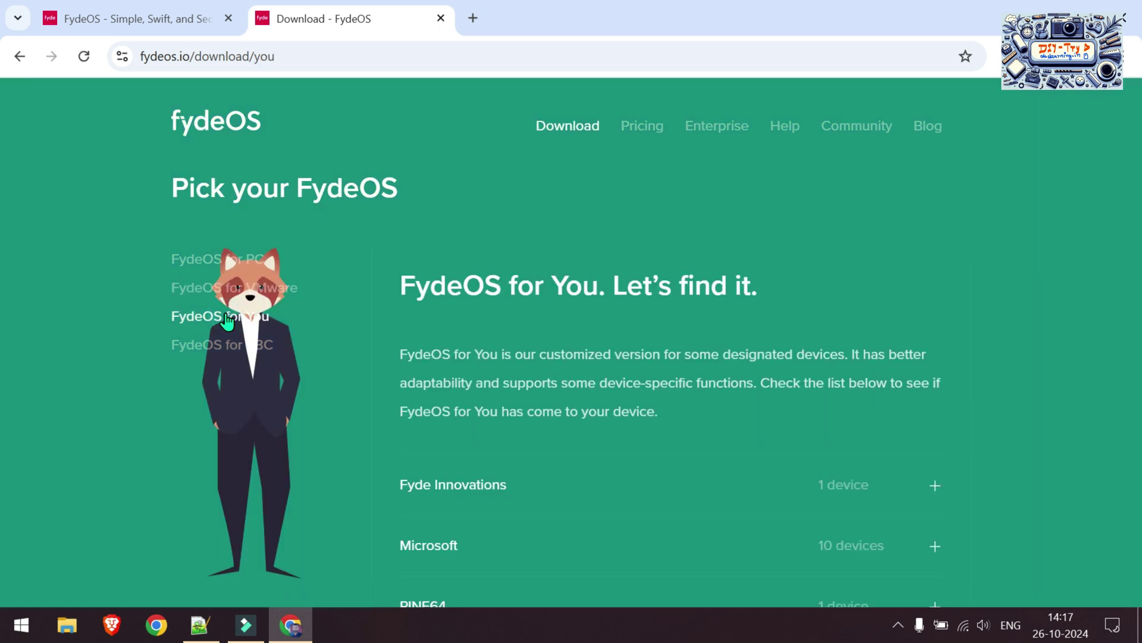
scroll(405, 329, down, 2)
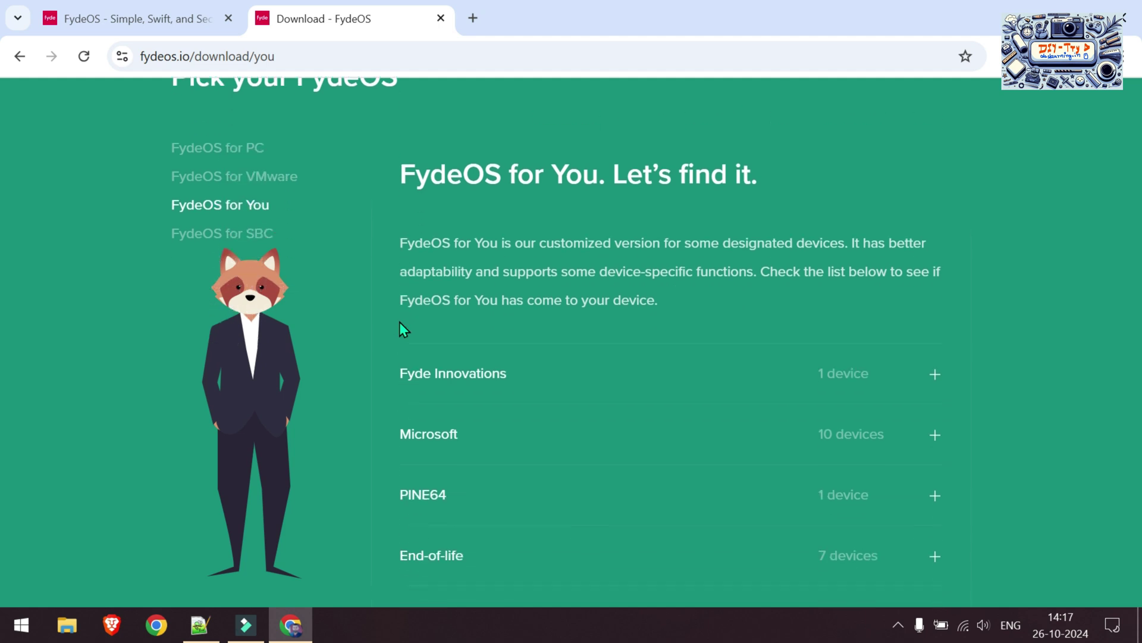
click(237, 240)
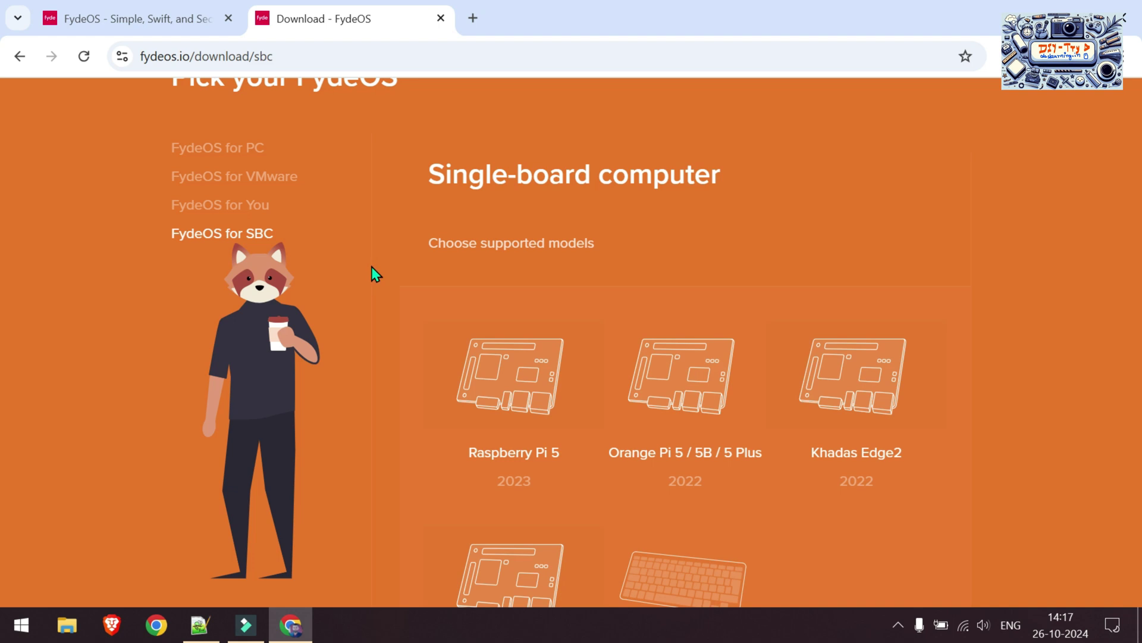
scroll(579, 297, down, 2)
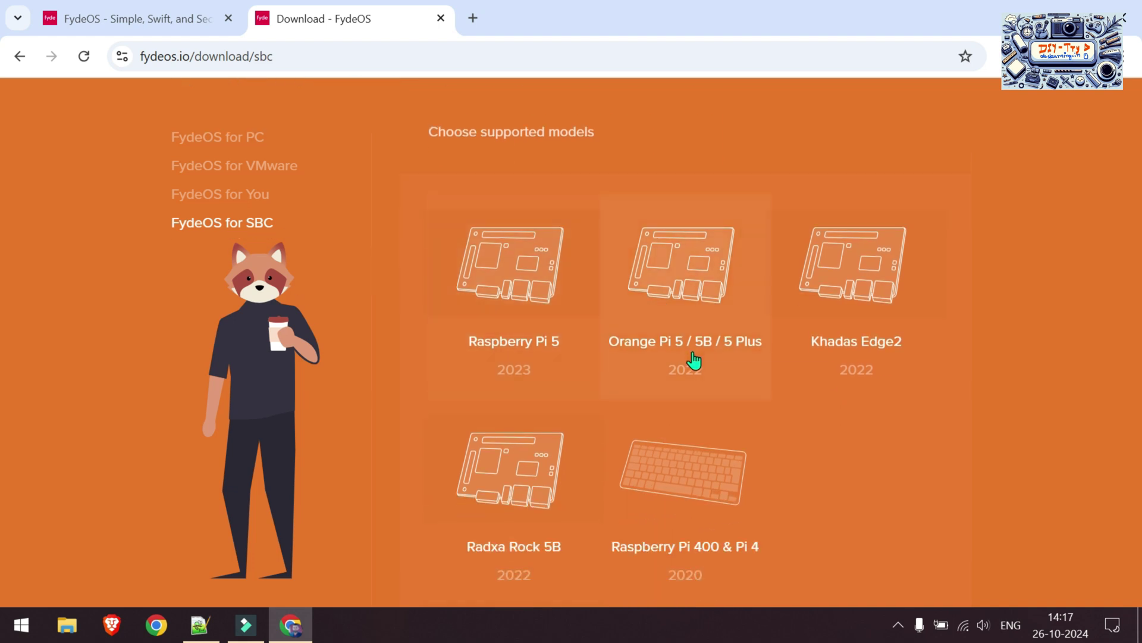
scroll(604, 510, down, 2)
scroll(245, 156, up, 4)
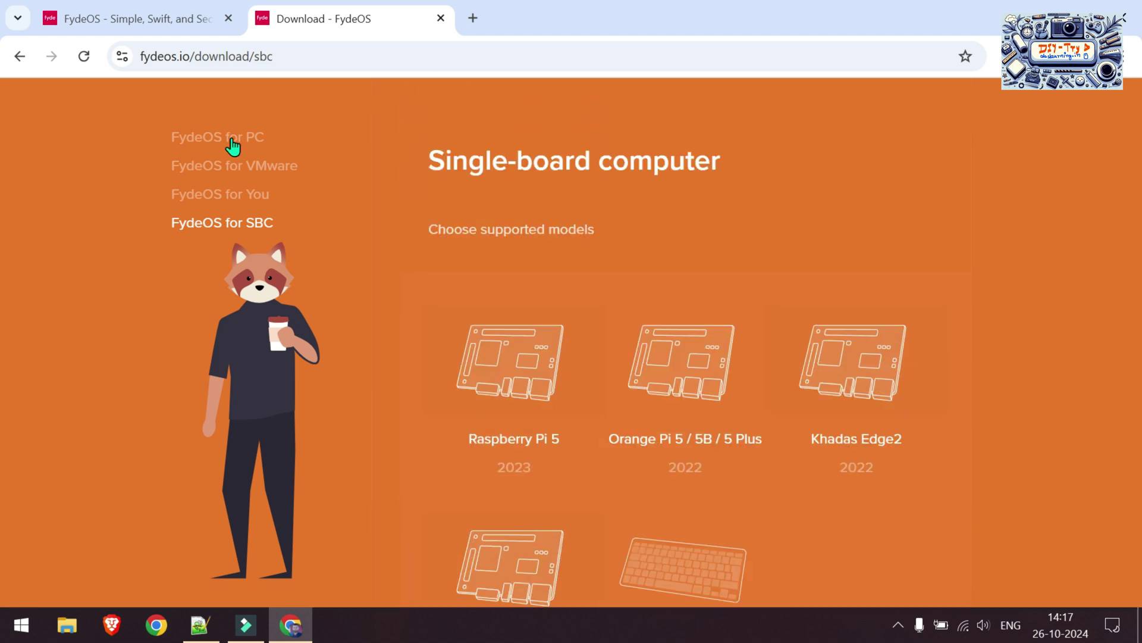
Step: Open FydeOS for PC and choose the edition for legacy (circa 2011-2017) Intel Core 3rd to 7th Gen processors
click(232, 145)
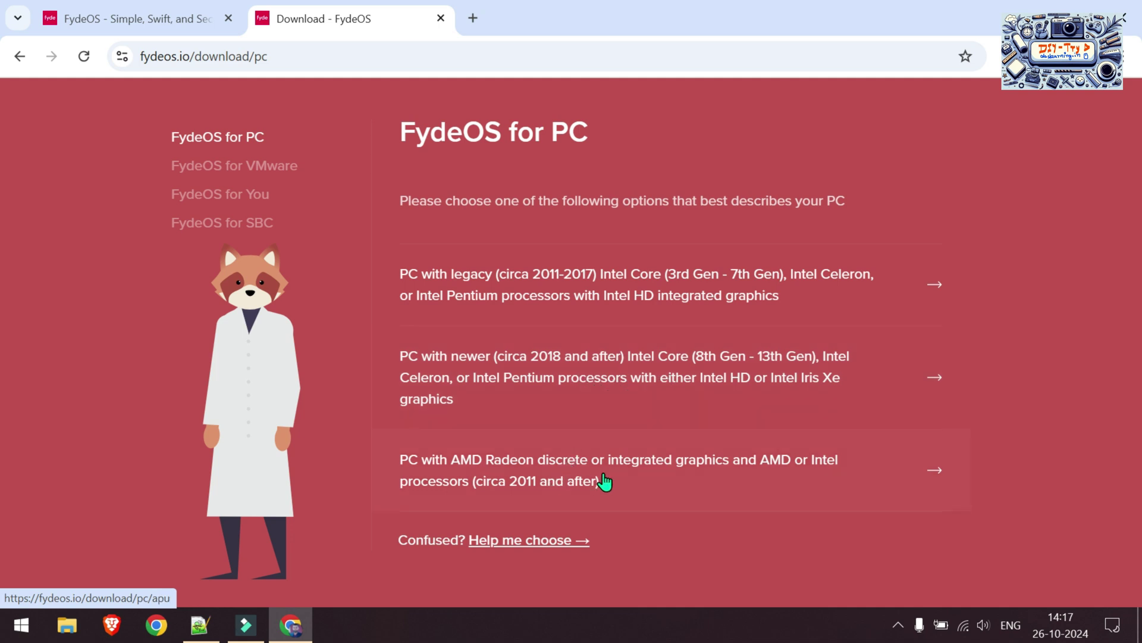
click(551, 308)
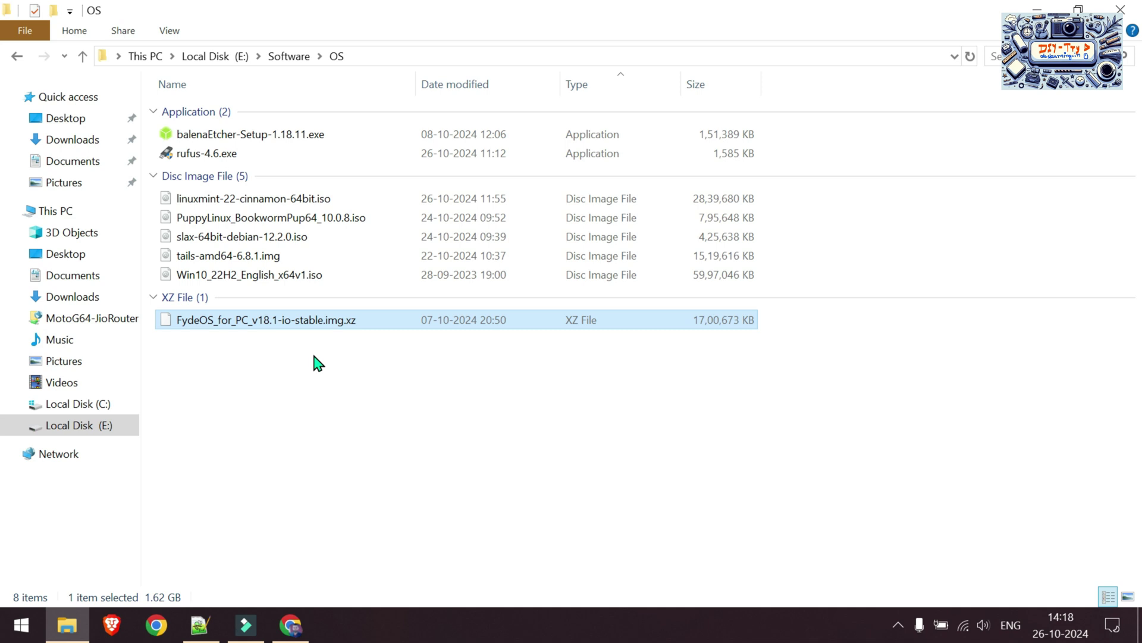
Step: Open Google in the browser and search for balena etcher
mouse_move(266, 153)
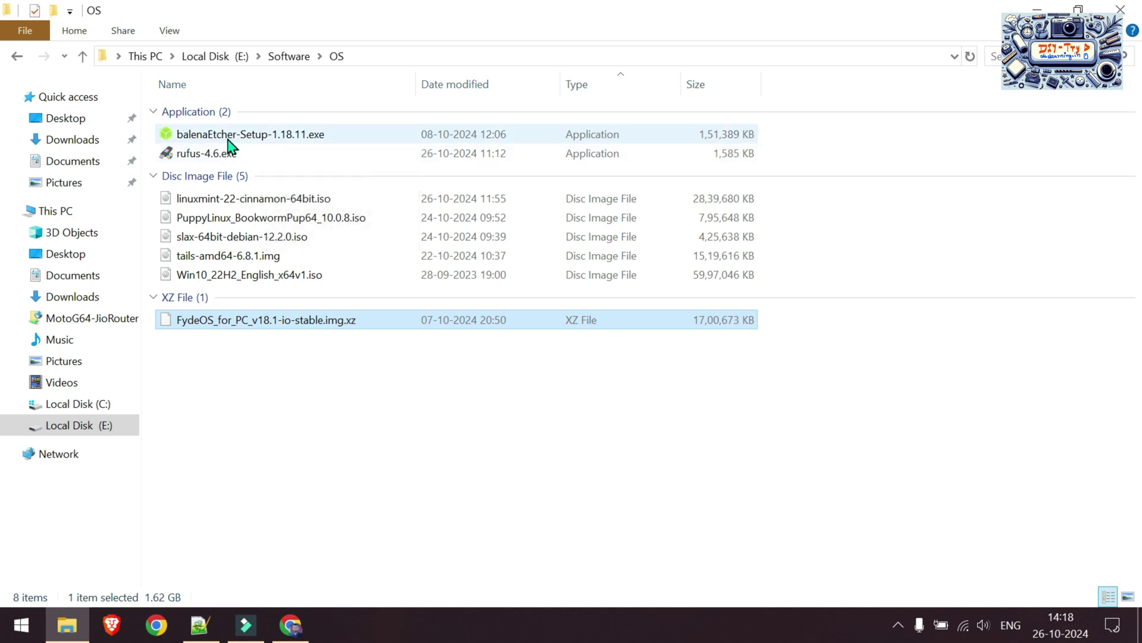
mouse_move(229, 142)
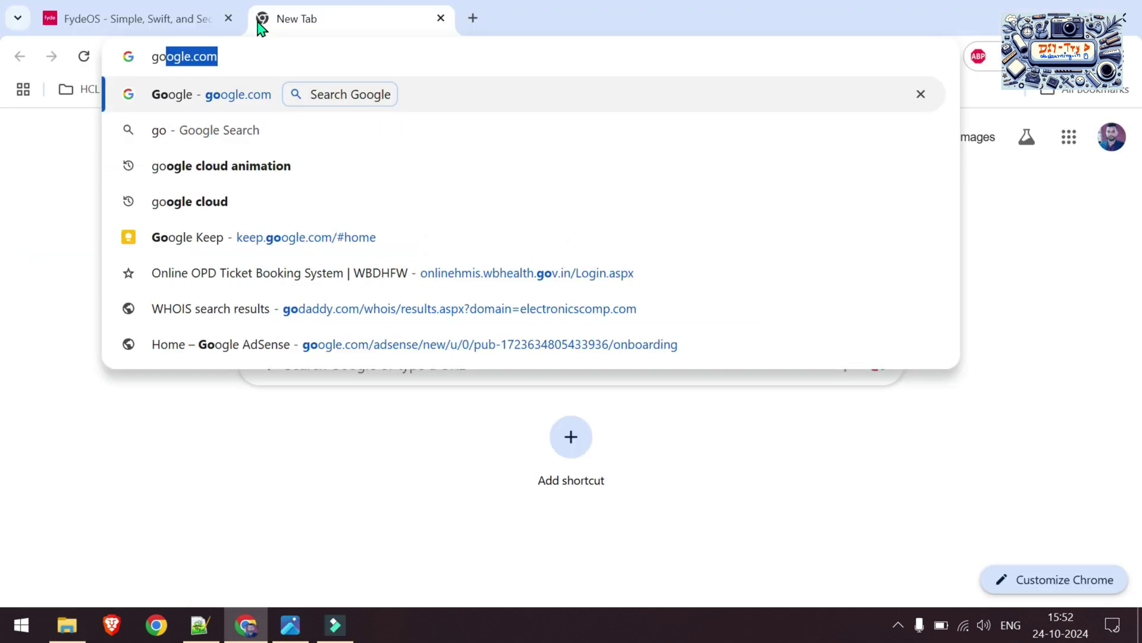
key(Return)
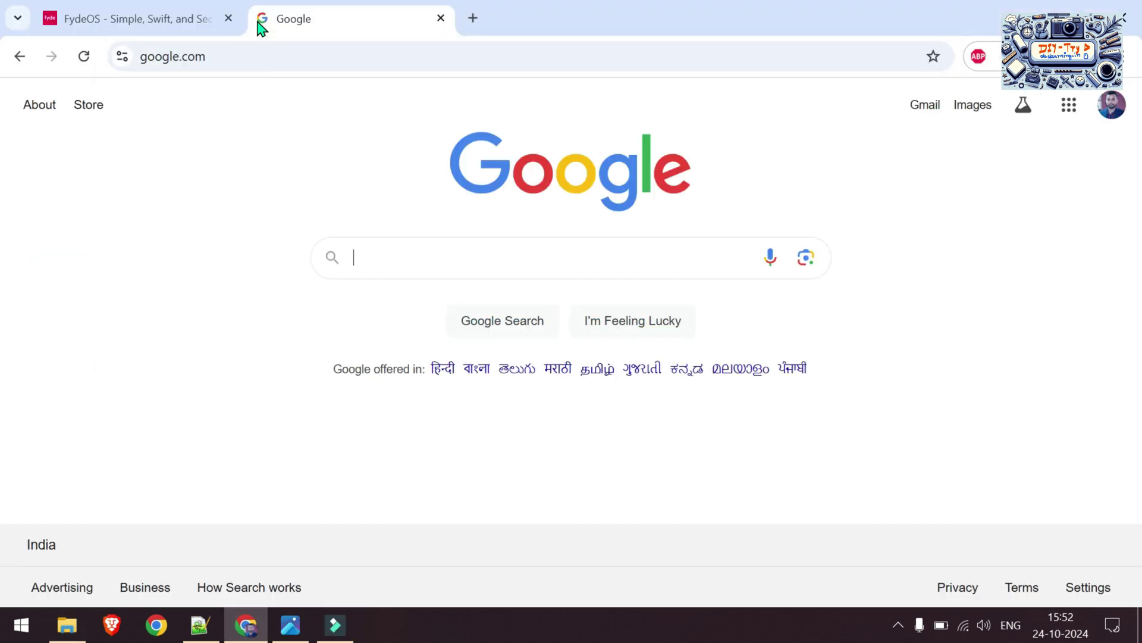
text(bale)
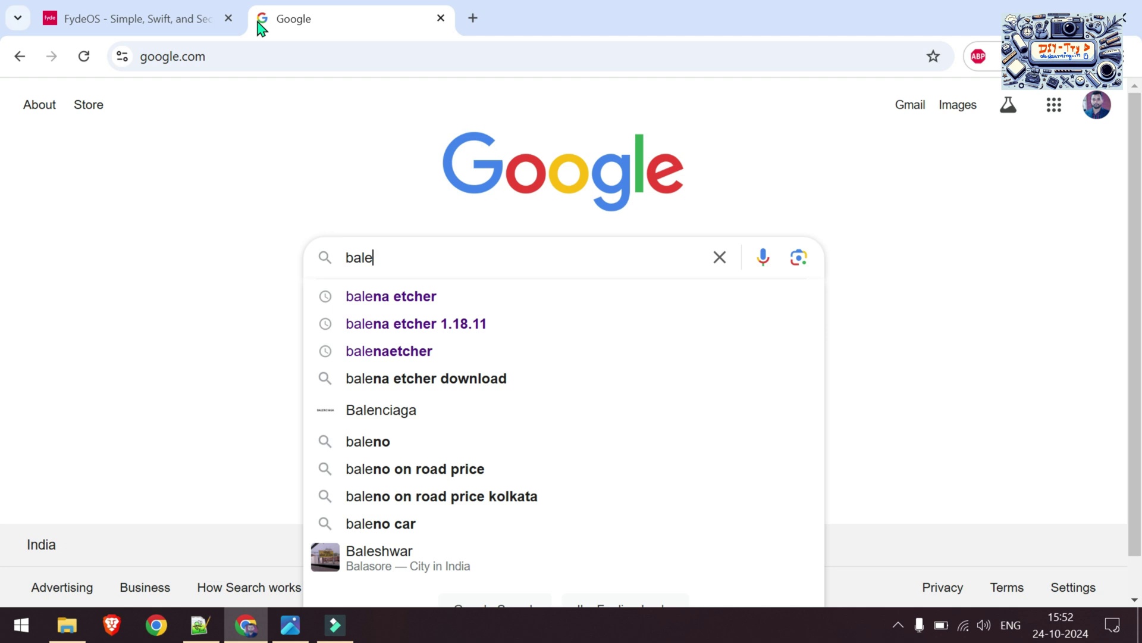
key(Down)
key(Return)
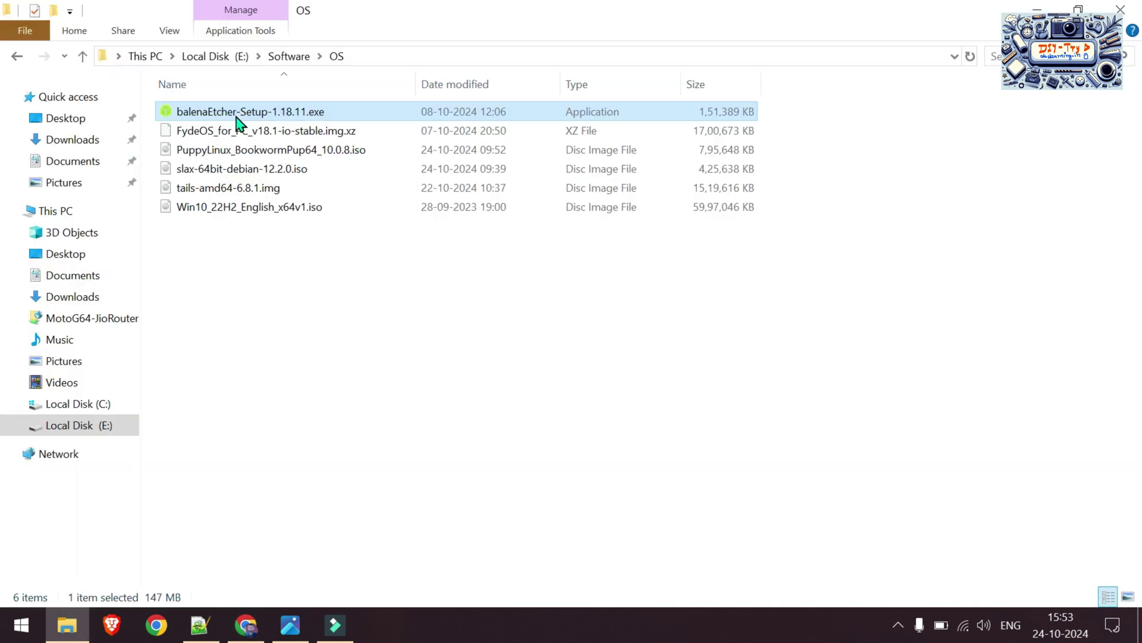
Step: Install balenaEtcher from balenaEtcher-Setup-1.18.11.exe in the OS folder, accepting its license agreement, and close the program once it starts
double_click(260, 119)
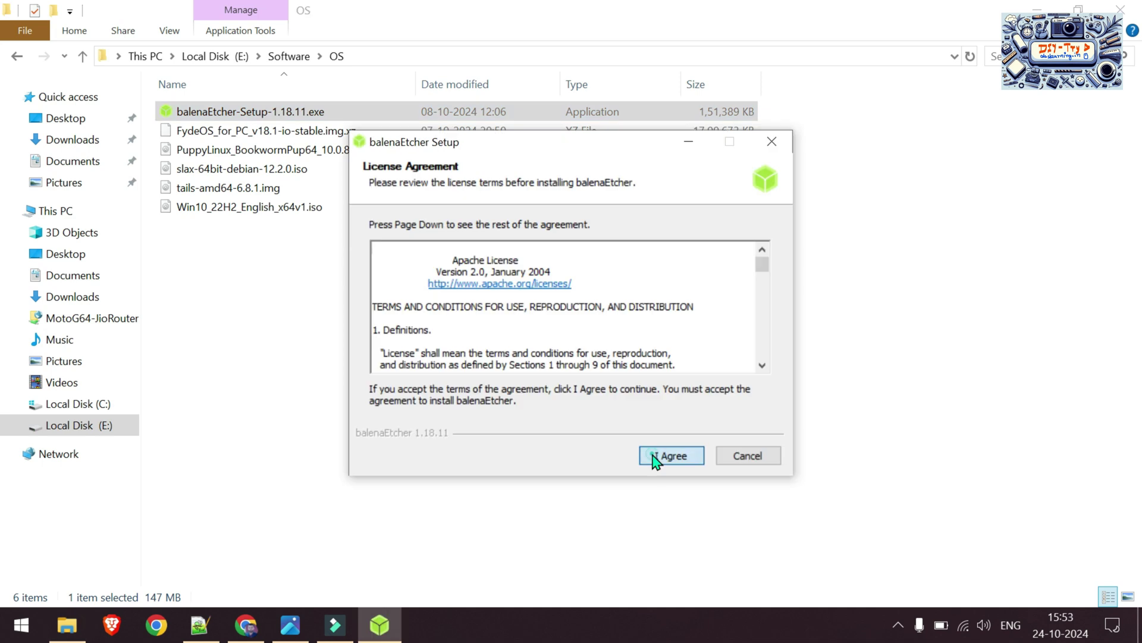
click(654, 456)
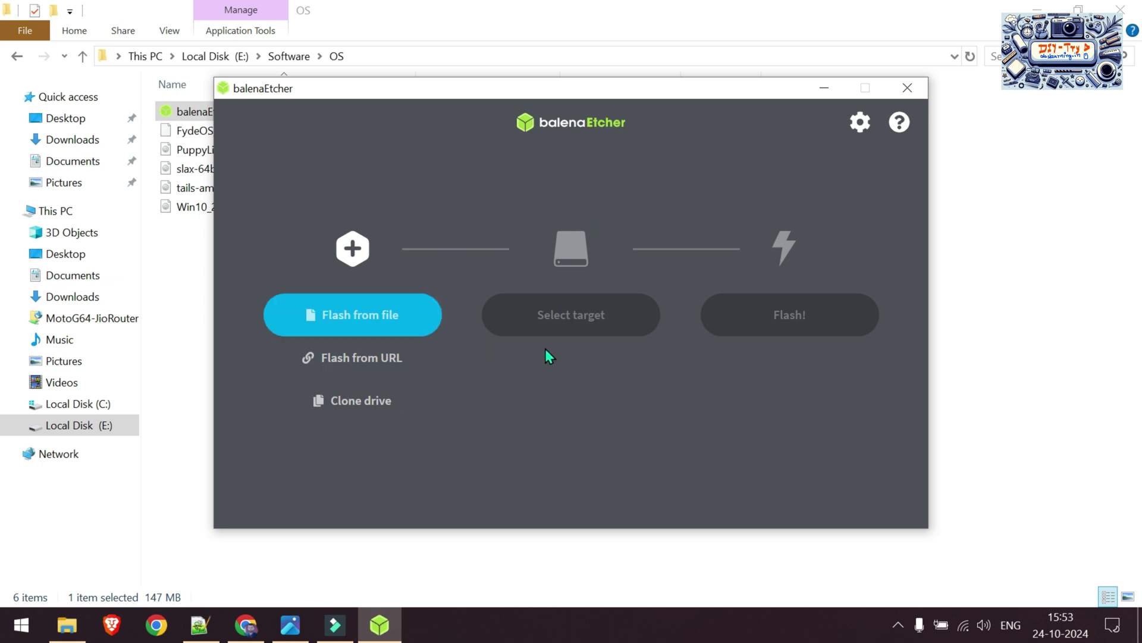
click(903, 95)
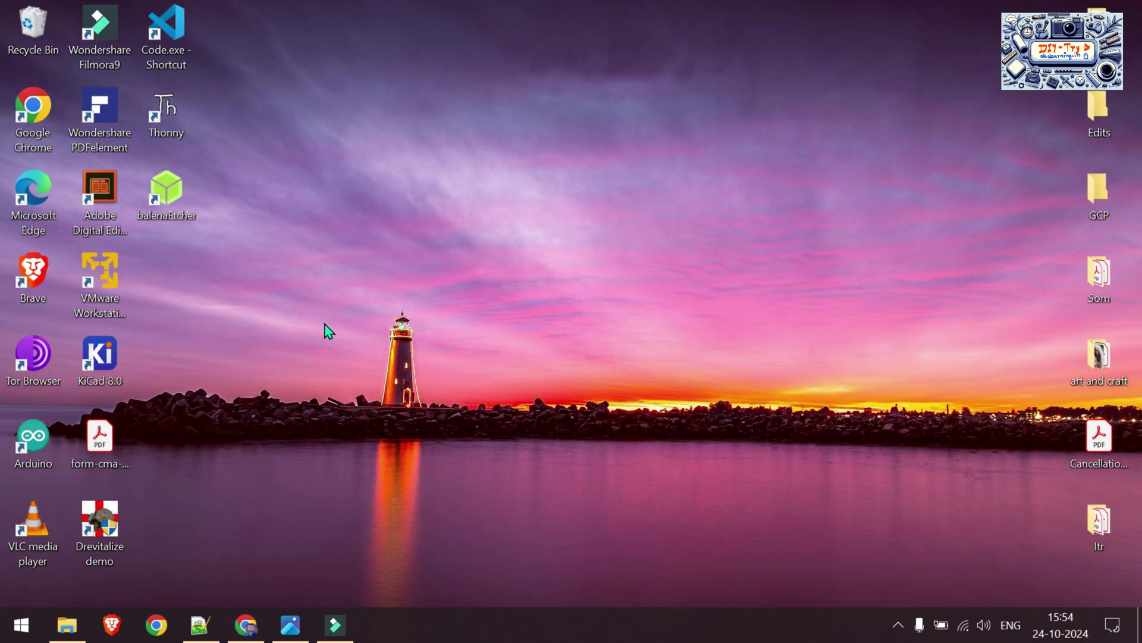
Step: Launch balenaEtcher from the desktop and load FydeOS_for_PC_v18.1-io-stable.img.xz as the image to flash
right_click(324, 323)
click(364, 379)
double_click(167, 197)
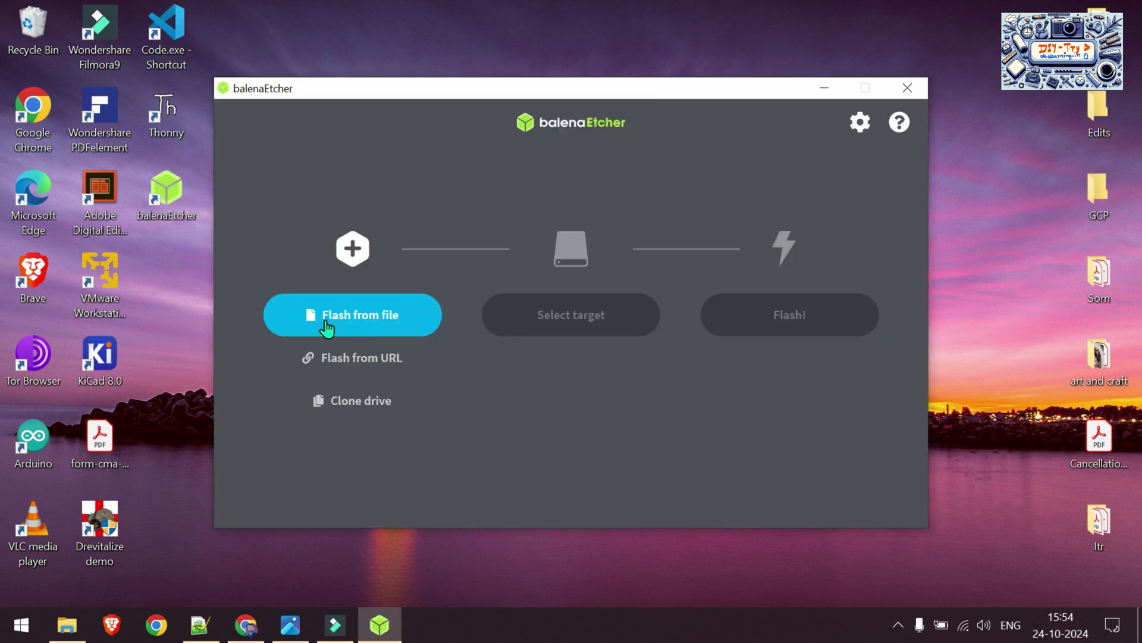
click(358, 321)
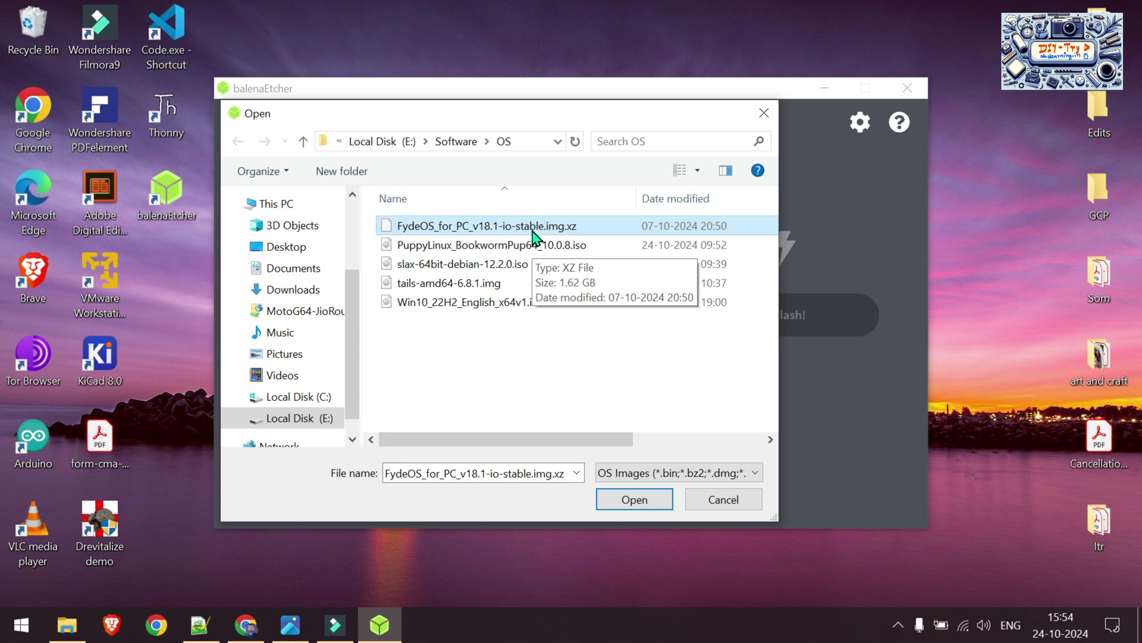
click(630, 498)
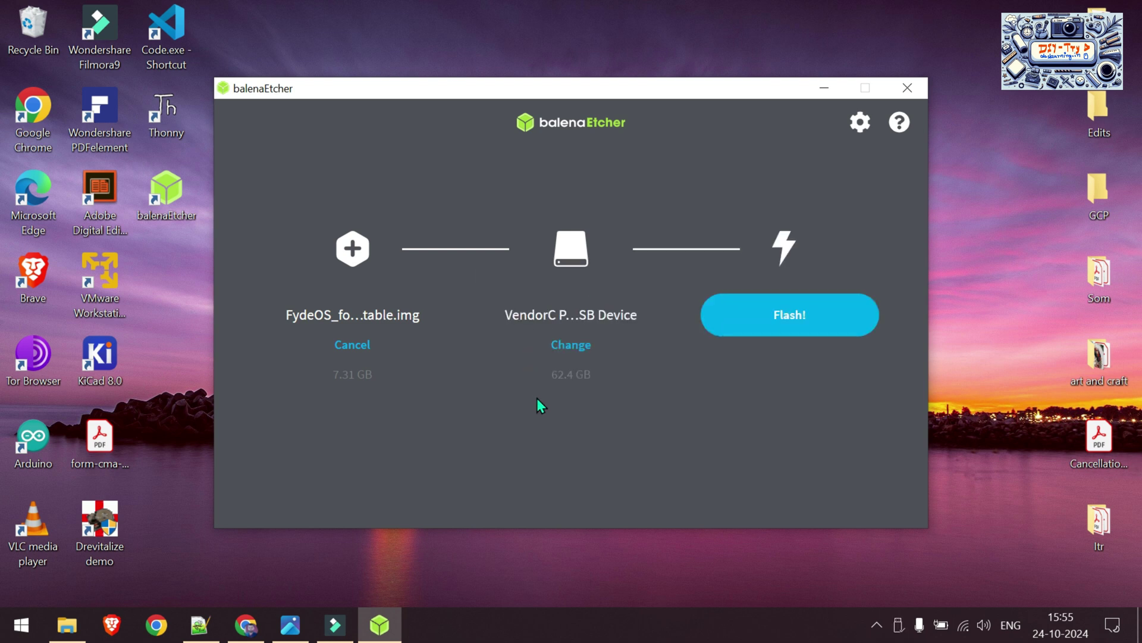
Step: Check that the 62.4 GB VendorC ProductCode USB Device is the selected target and flash the FydeOS image to it
click(568, 347)
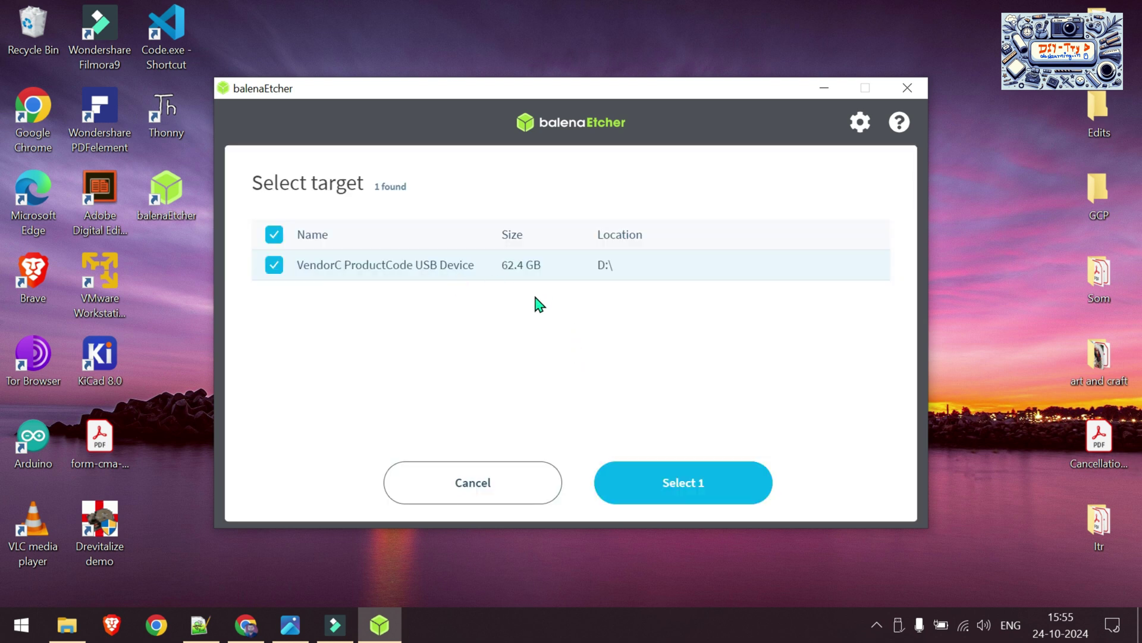
click(489, 479)
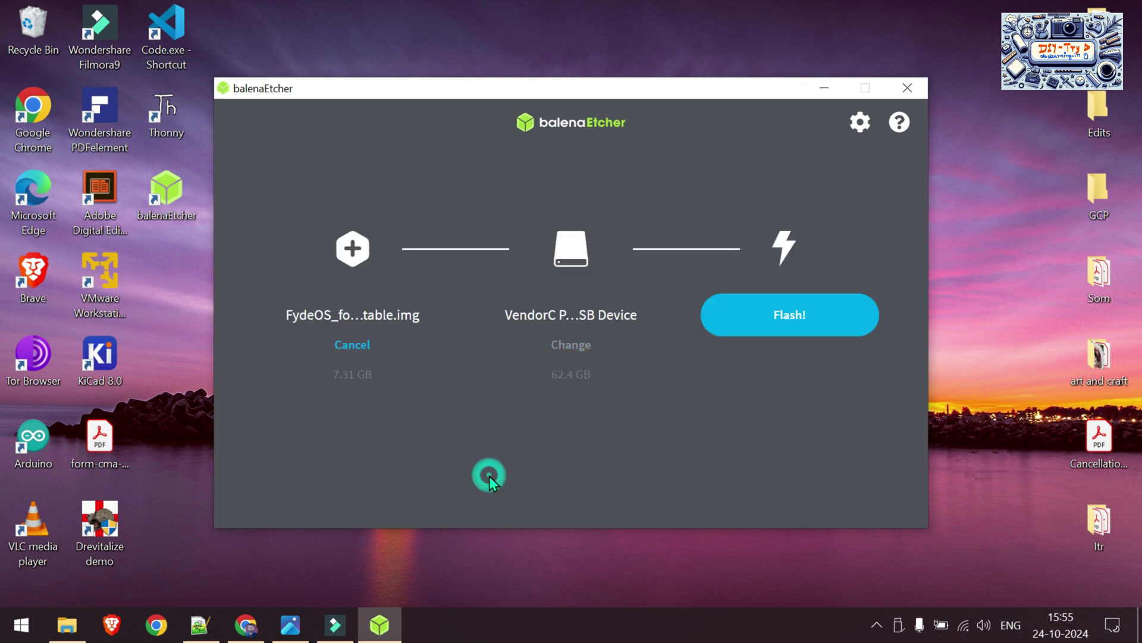
click(777, 316)
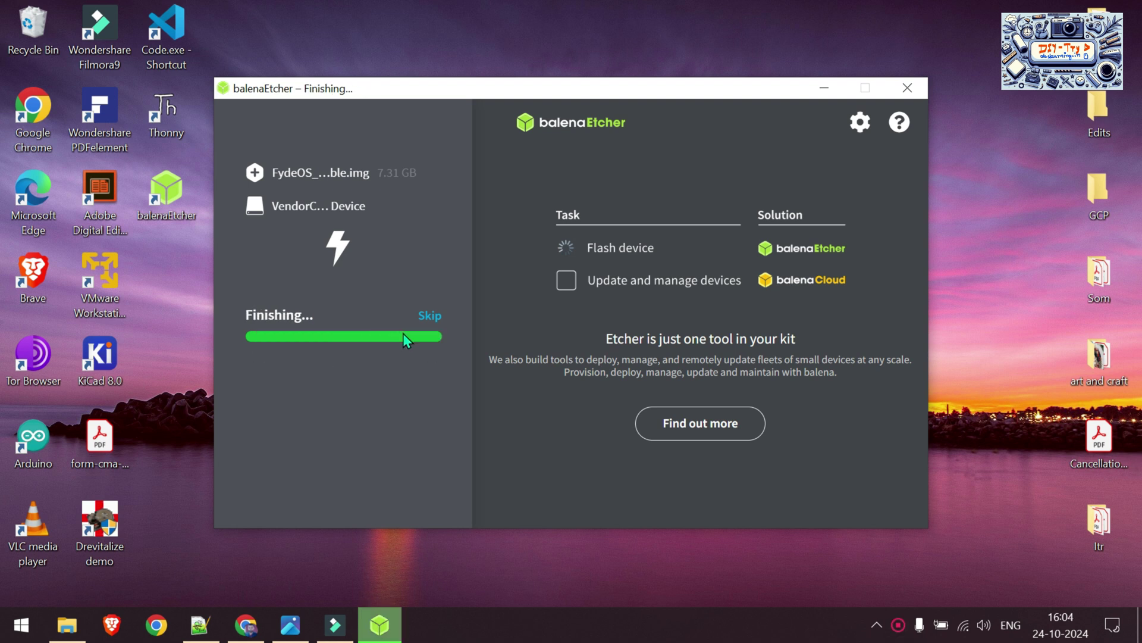
Step: Decline the Windows requests to format the flashed drive's partitions, including drives K: and O:
click(679, 334)
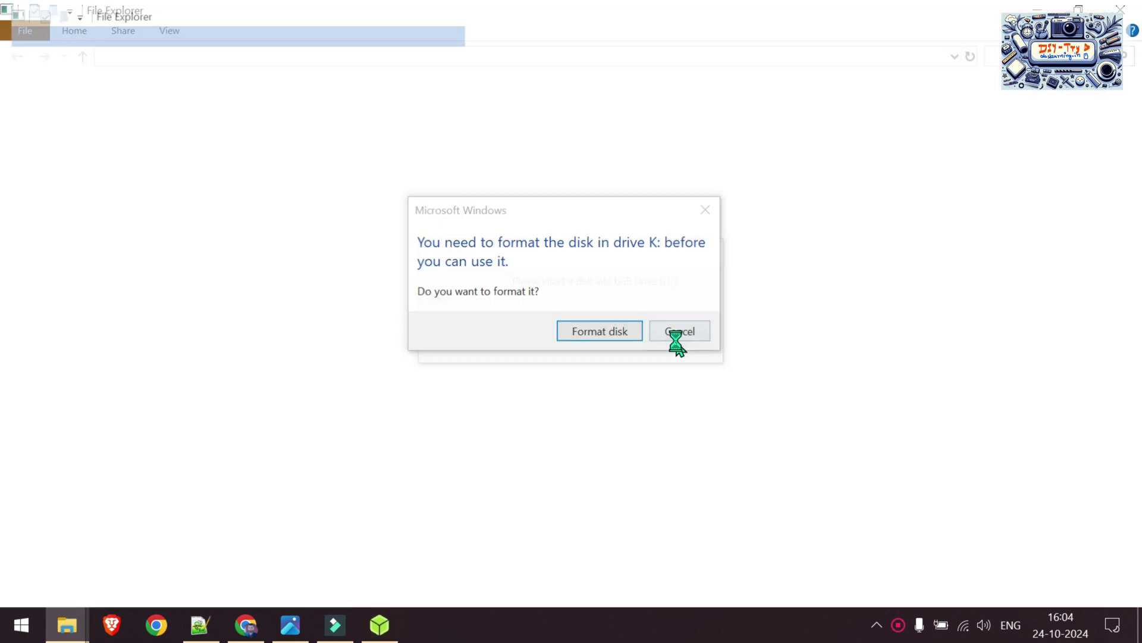
click(678, 332)
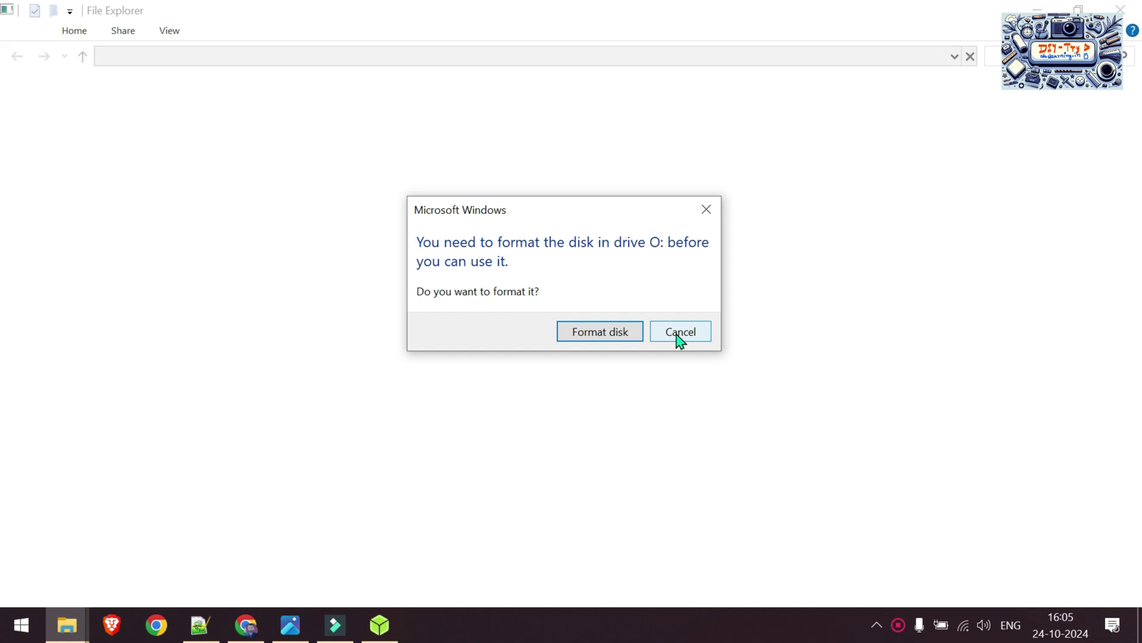
click(679, 334)
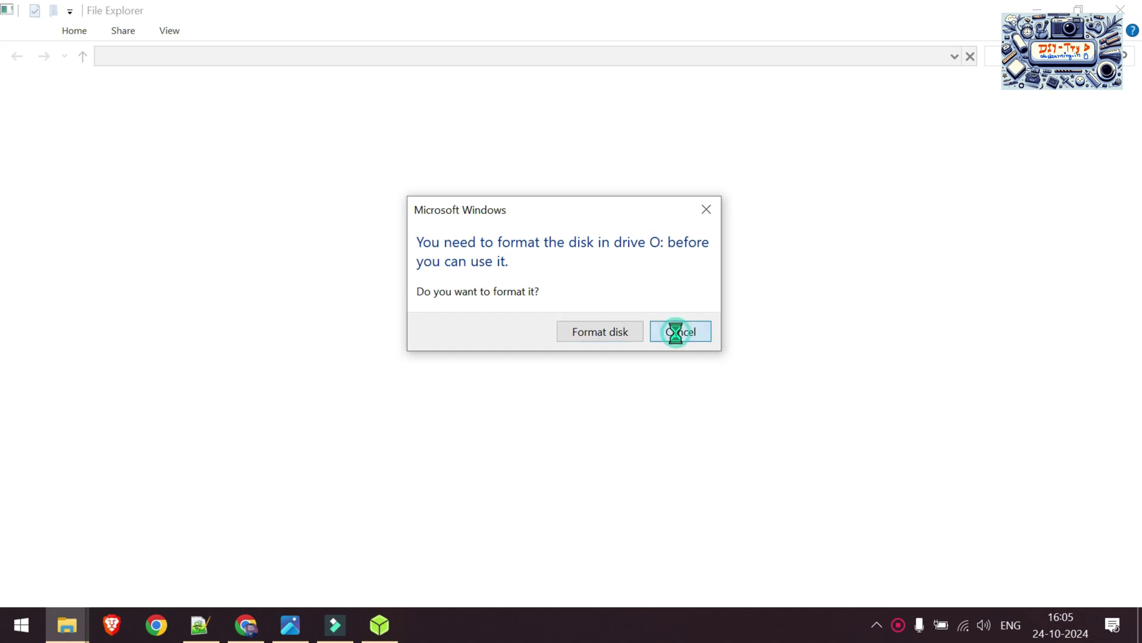
Step: Inspect the safe-removal options for the flashed USB disk and the flash status in balenaEtcher, and close balenaEtcher
click(898, 625)
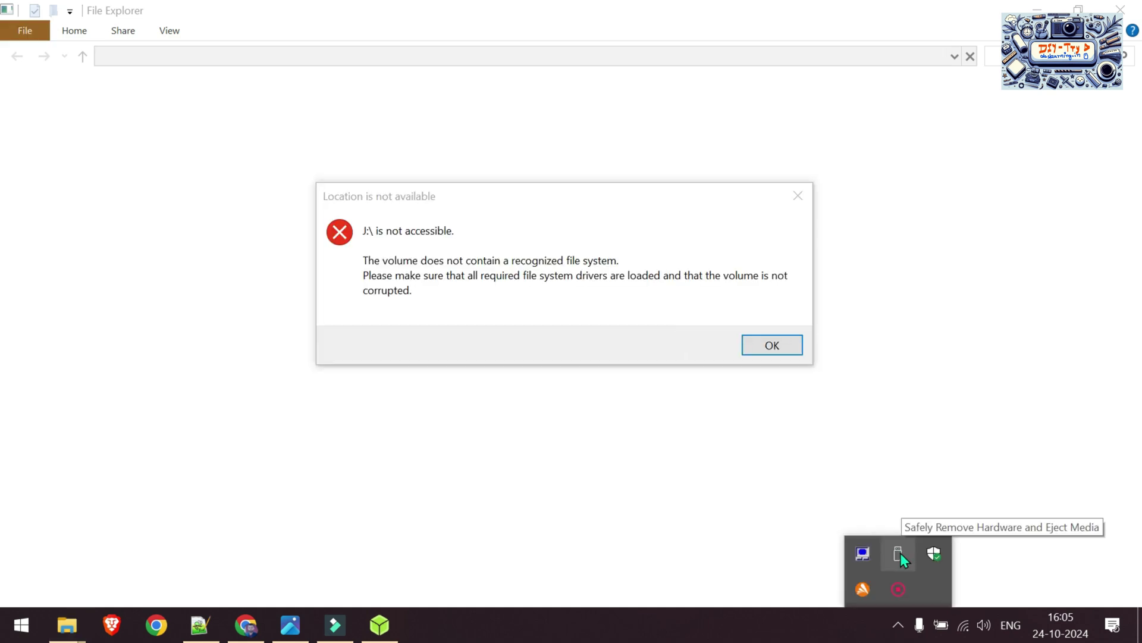
click(899, 553)
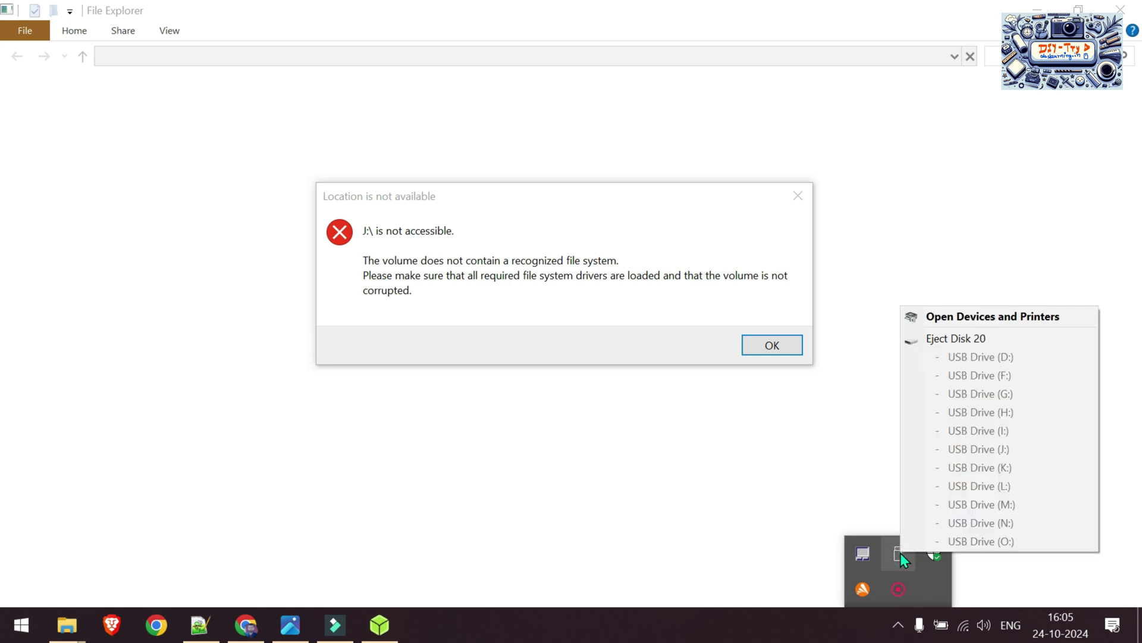
click(380, 624)
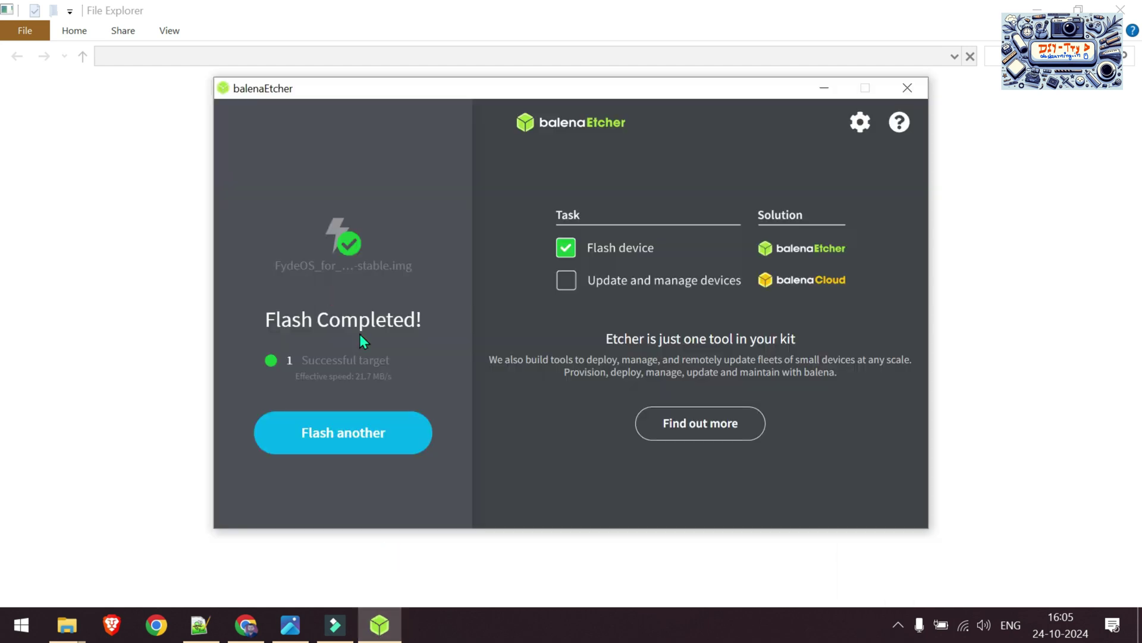
click(897, 625)
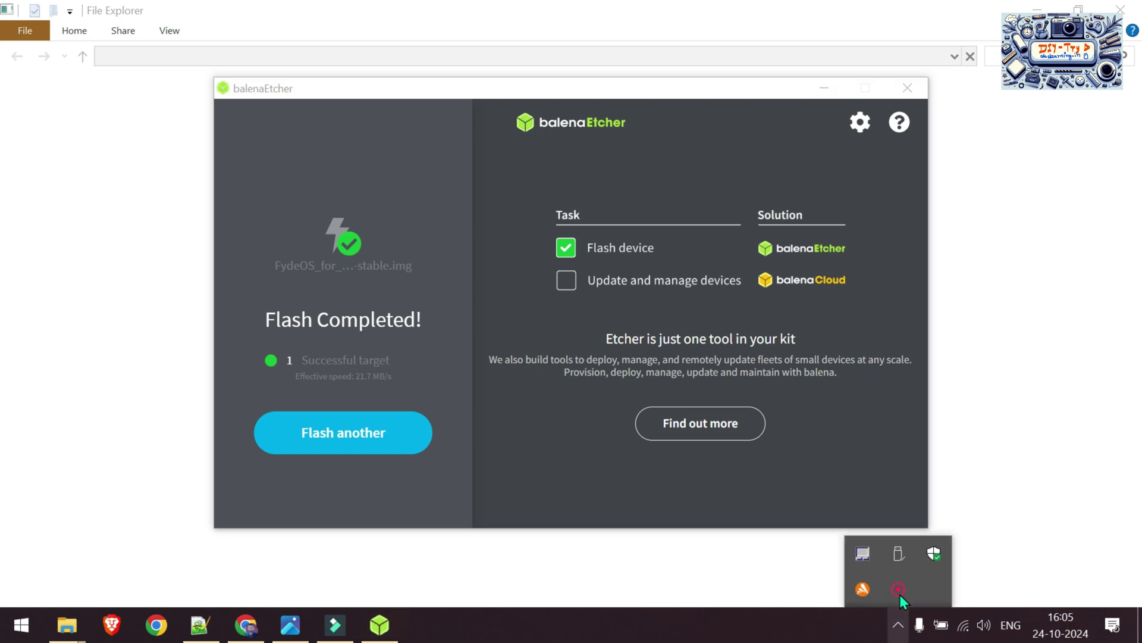
click(905, 88)
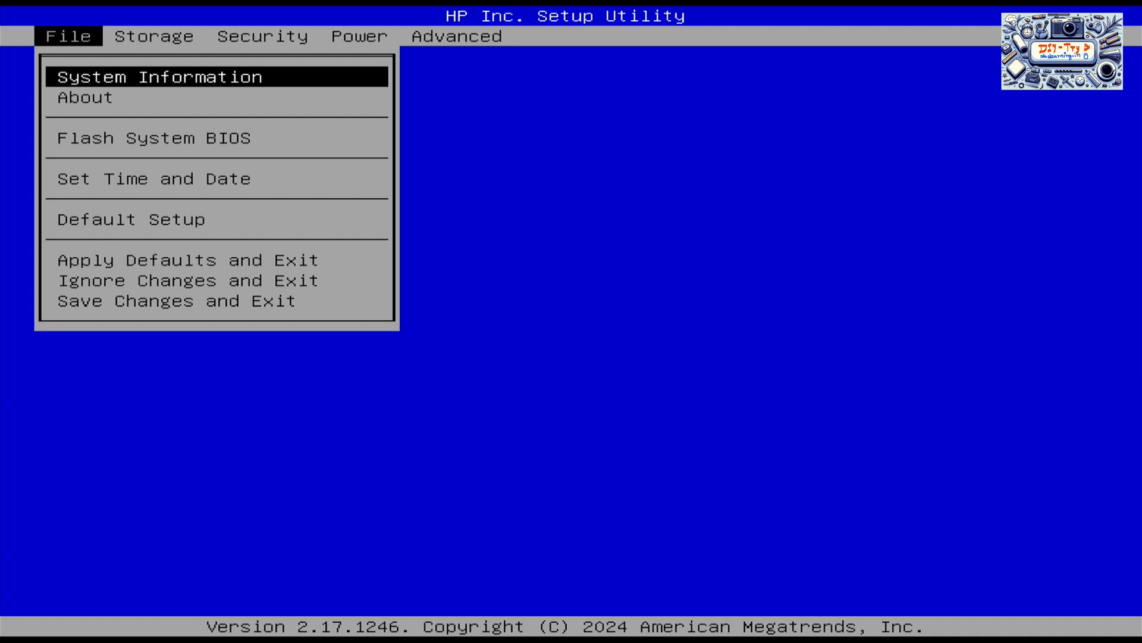
Step: Examine the position of USB Hard Drive among the UEFI boot sources in the HP BIOS boot order, and leave the list
key(Right)
key(Return)
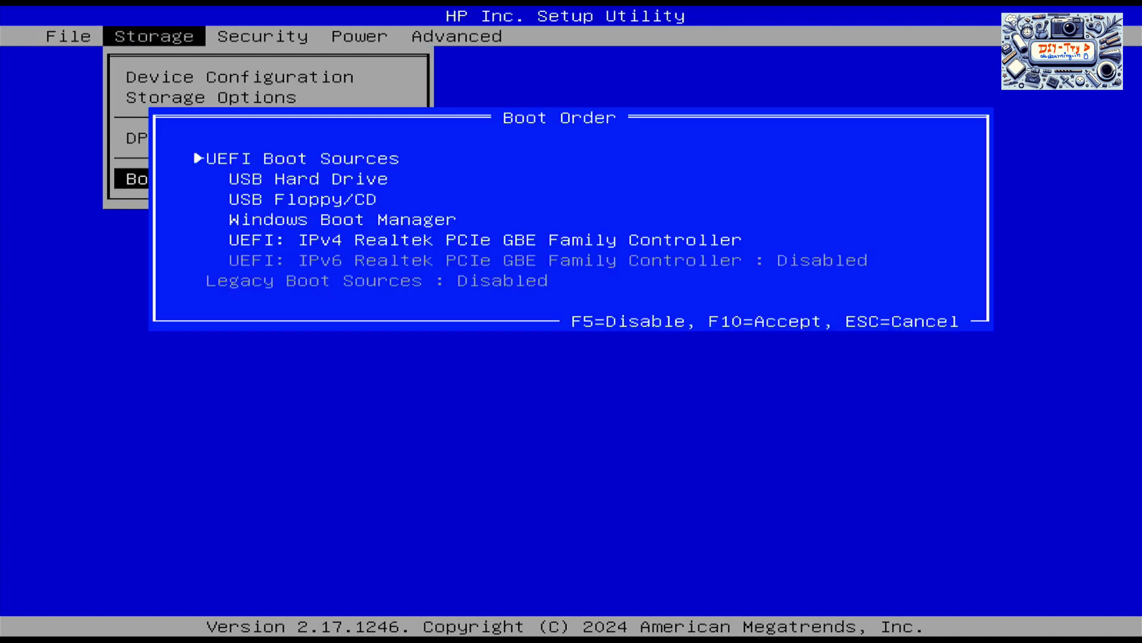
key(Down)
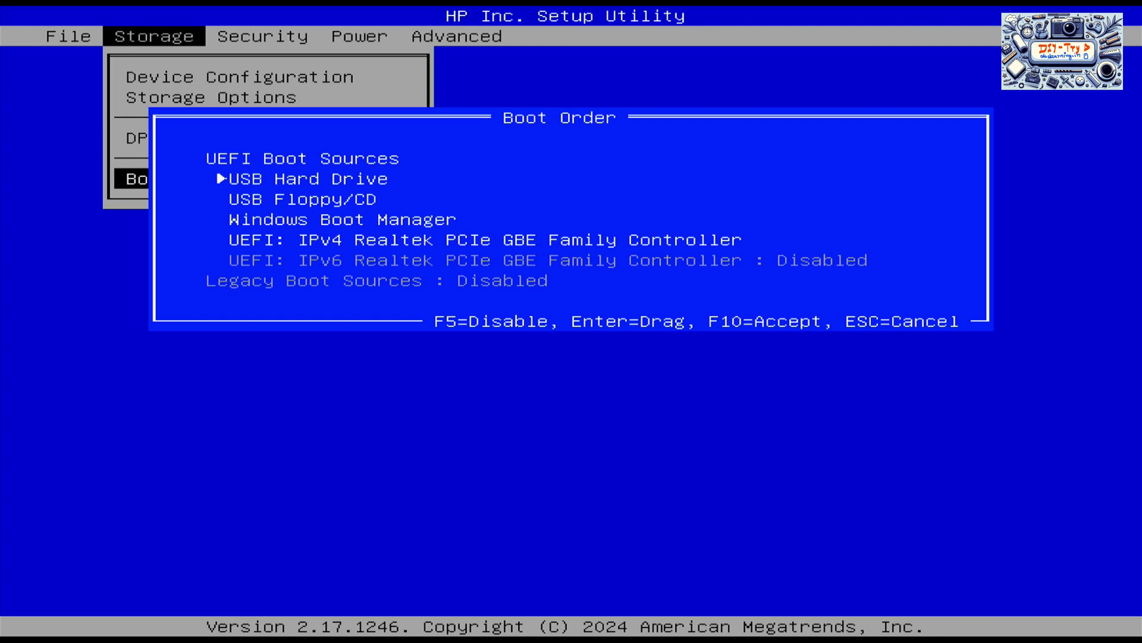
key(Escape)
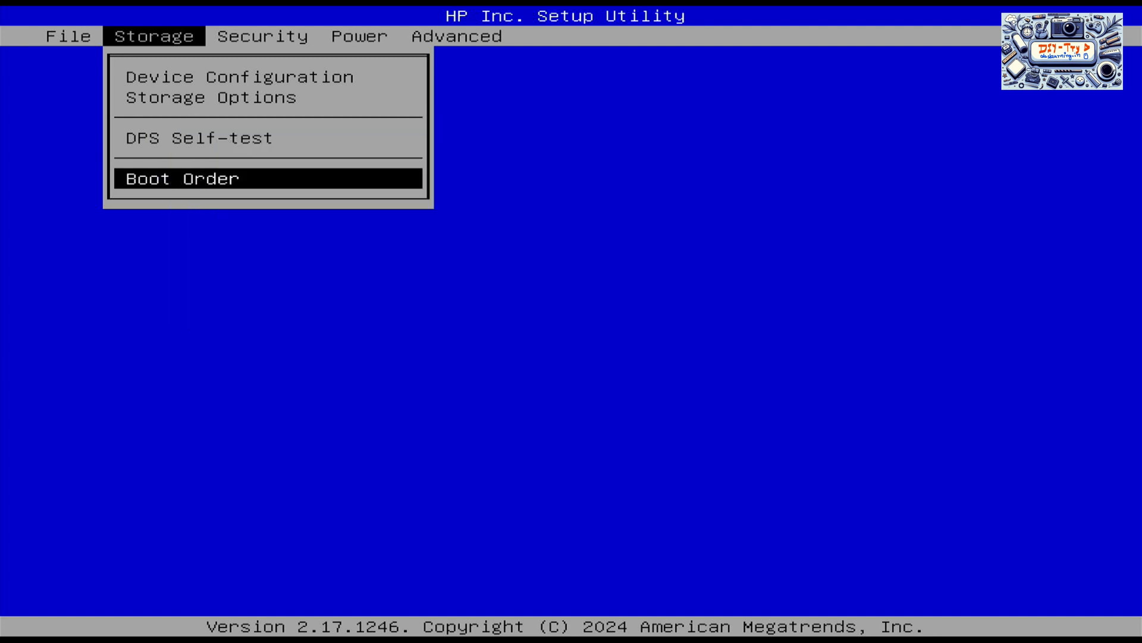
Step: Exit the HP Setup Utility with Save Changes and Exit, confirming with Yes
key(Left)
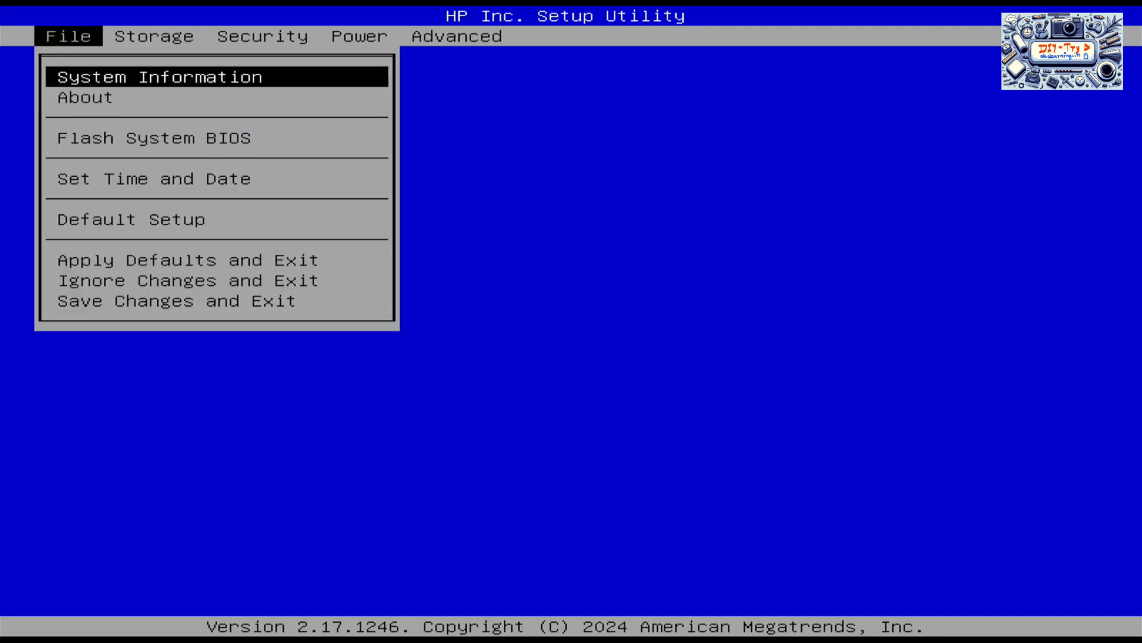
key(Down)
key(Down)
key(Down)
key(Down)
key(Down)
key(Down)
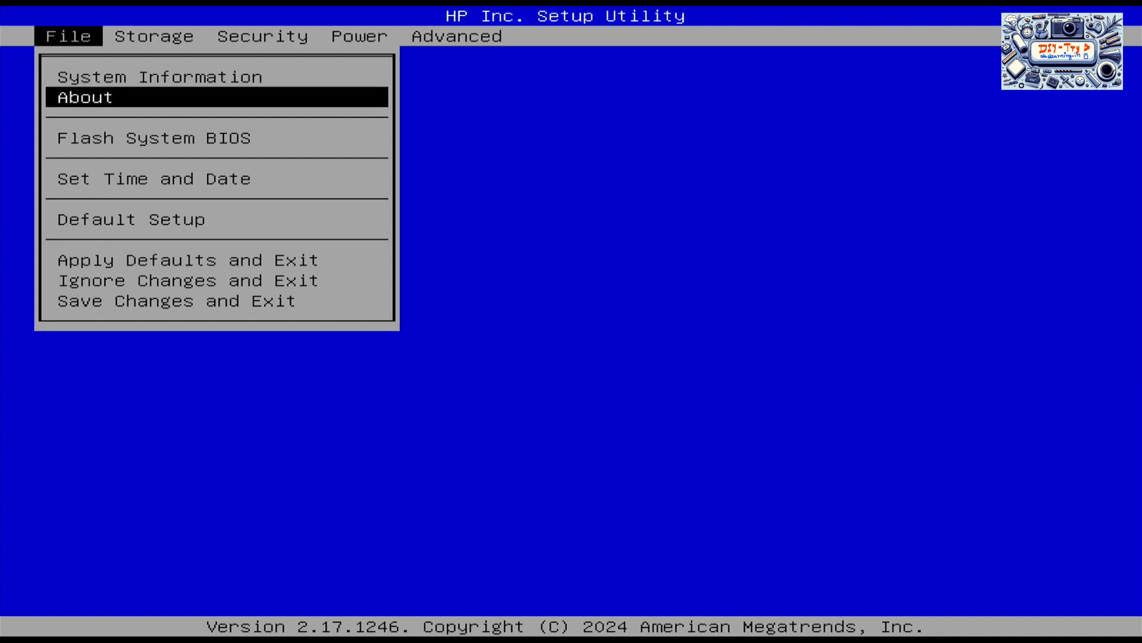
key(Down)
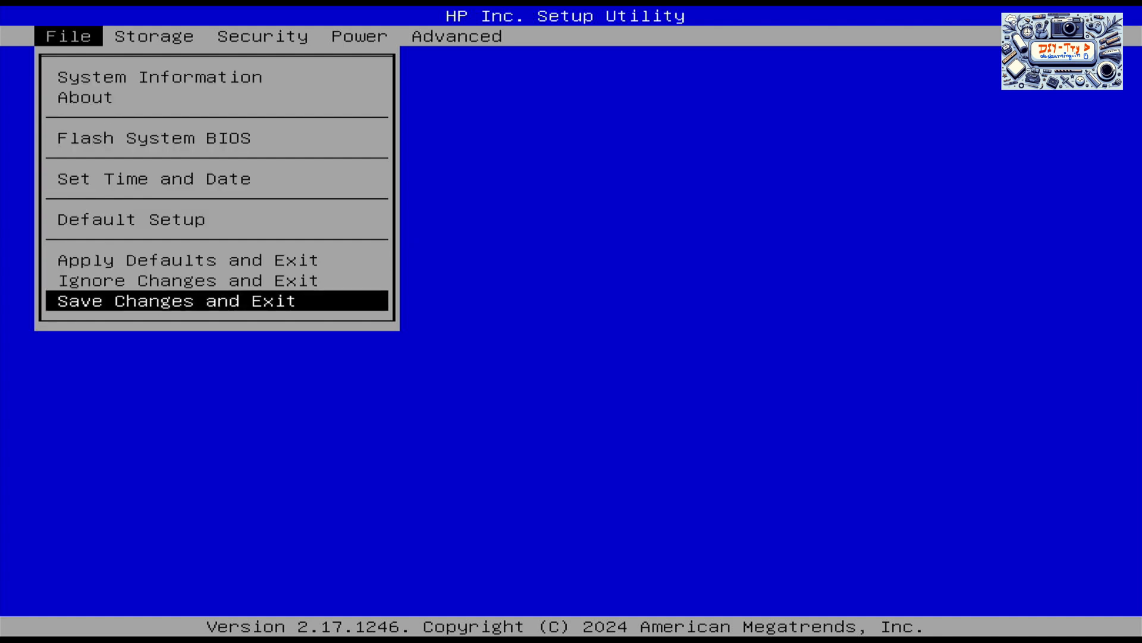
key(Return)
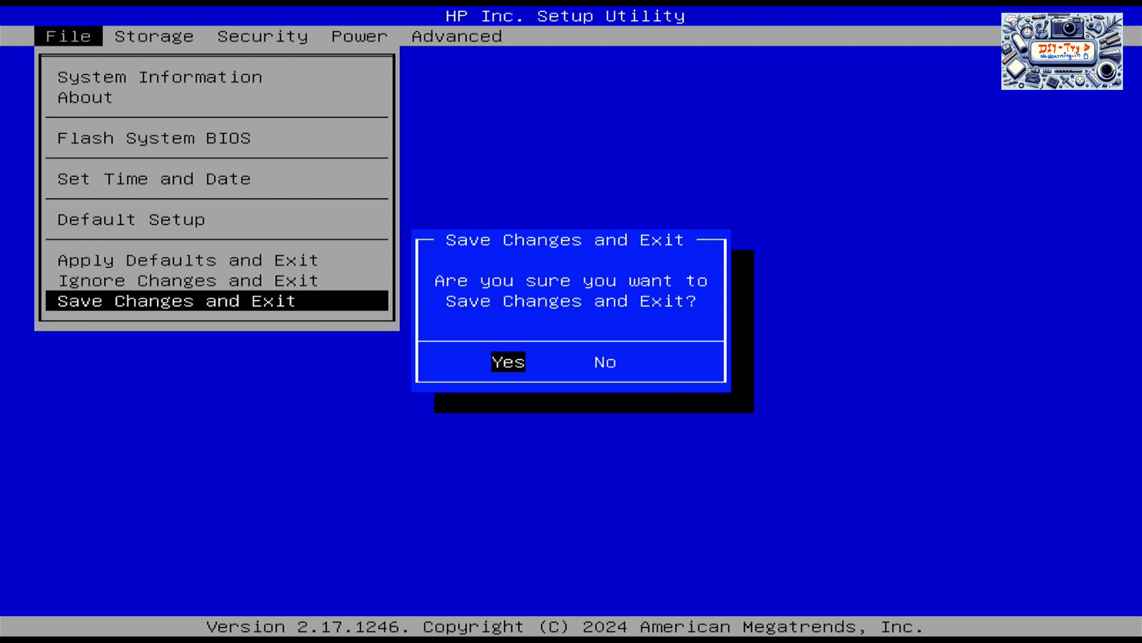
key(Return)
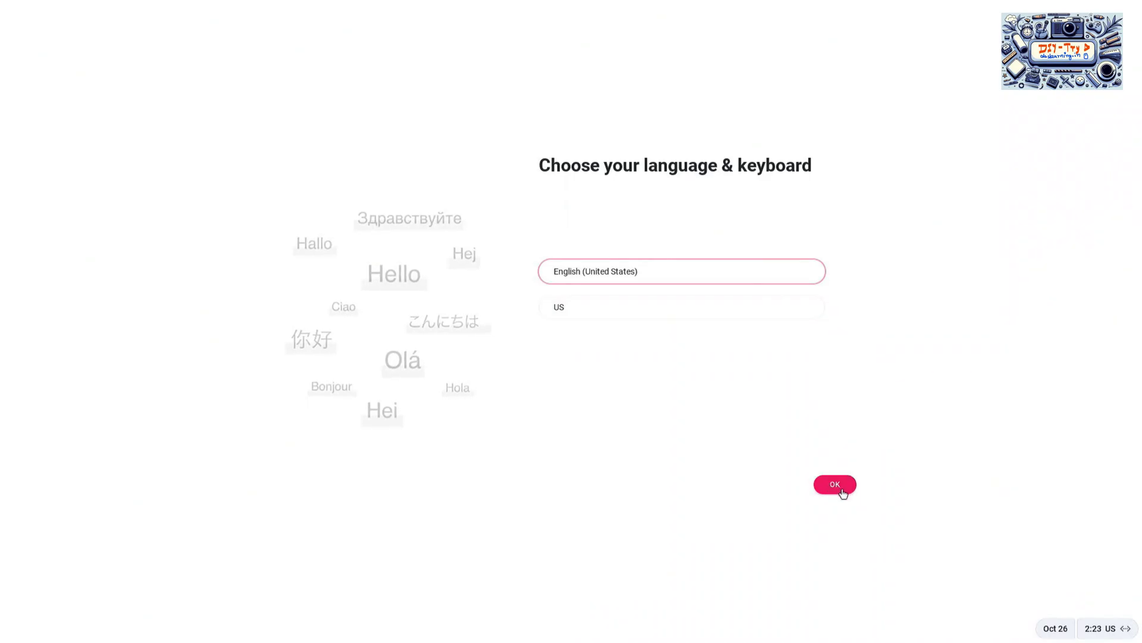
Step: Accept English (United States) with the US keyboard in the FydeOS setup and choose Try it first to run from USB
click(842, 489)
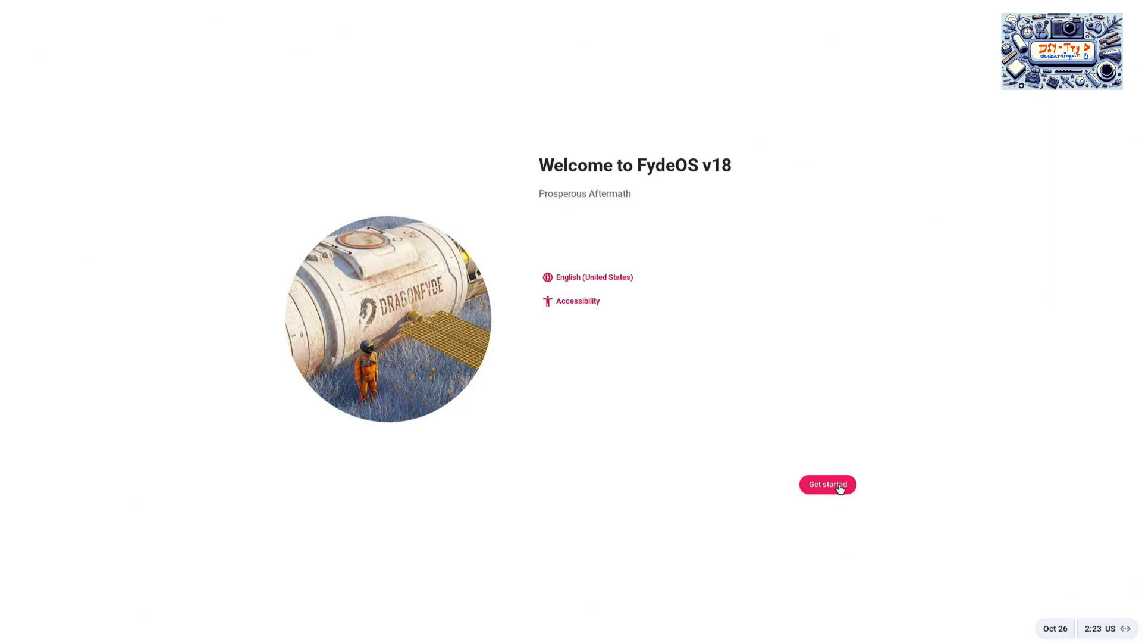
click(839, 484)
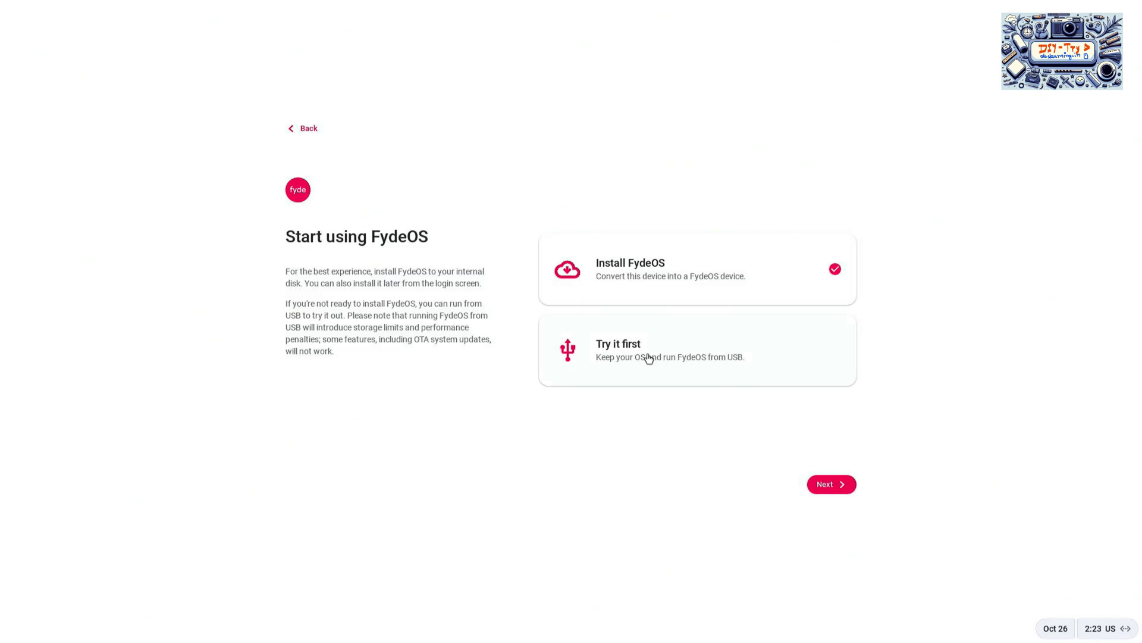
click(773, 351)
click(772, 352)
click(836, 488)
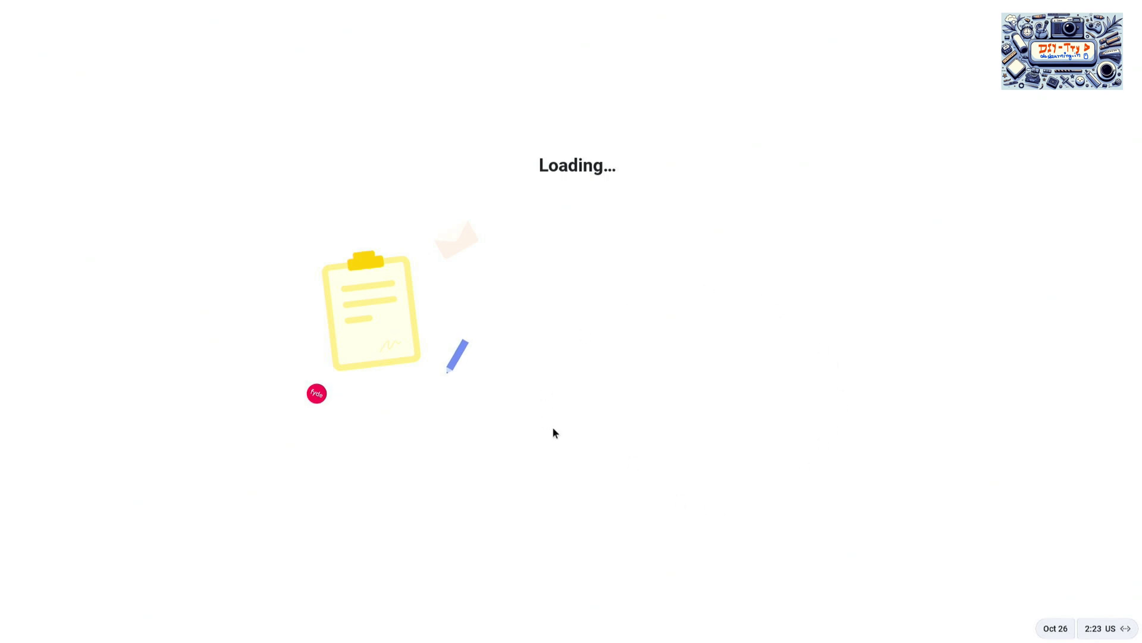
Step: Check the Ethernet connection in the quick settings and accept the FydeOS Terms of Service
click(1102, 632)
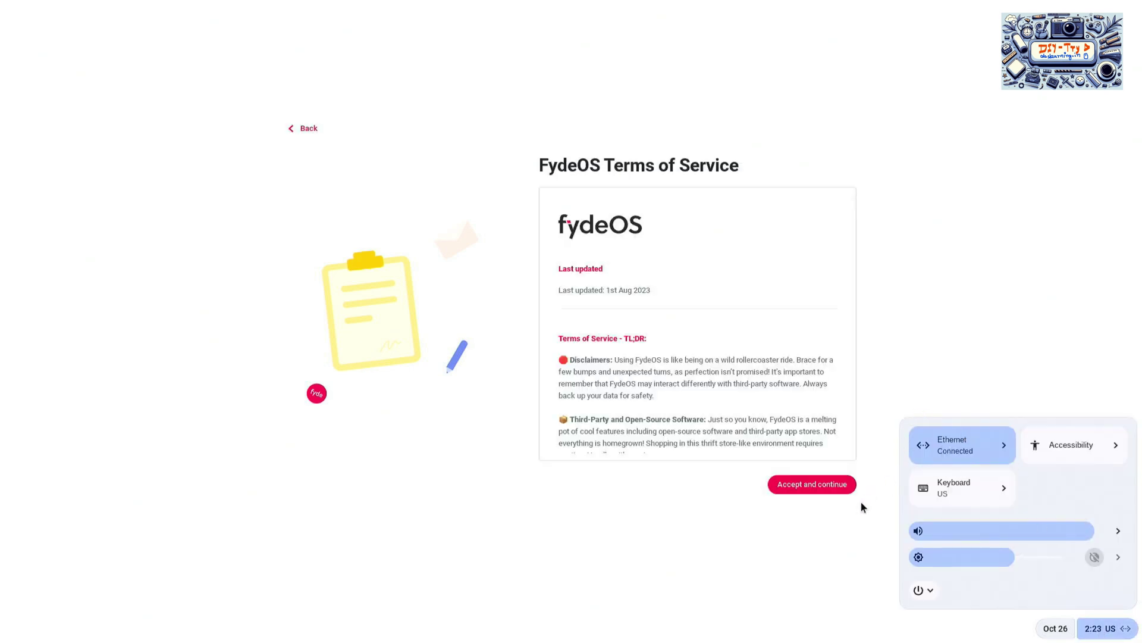
click(846, 535)
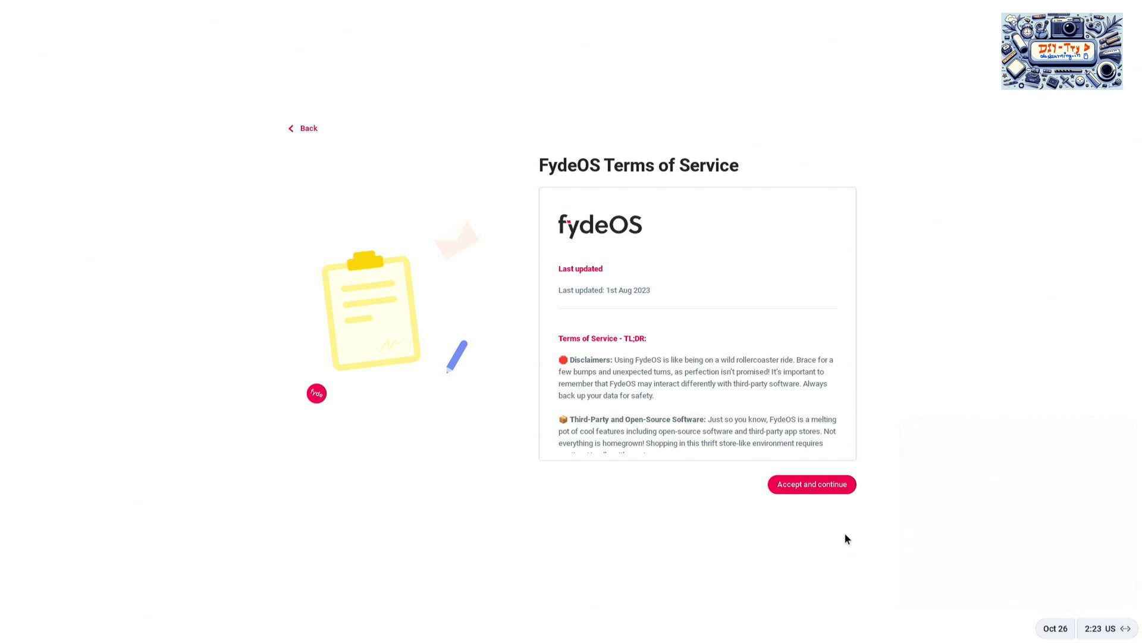
click(815, 491)
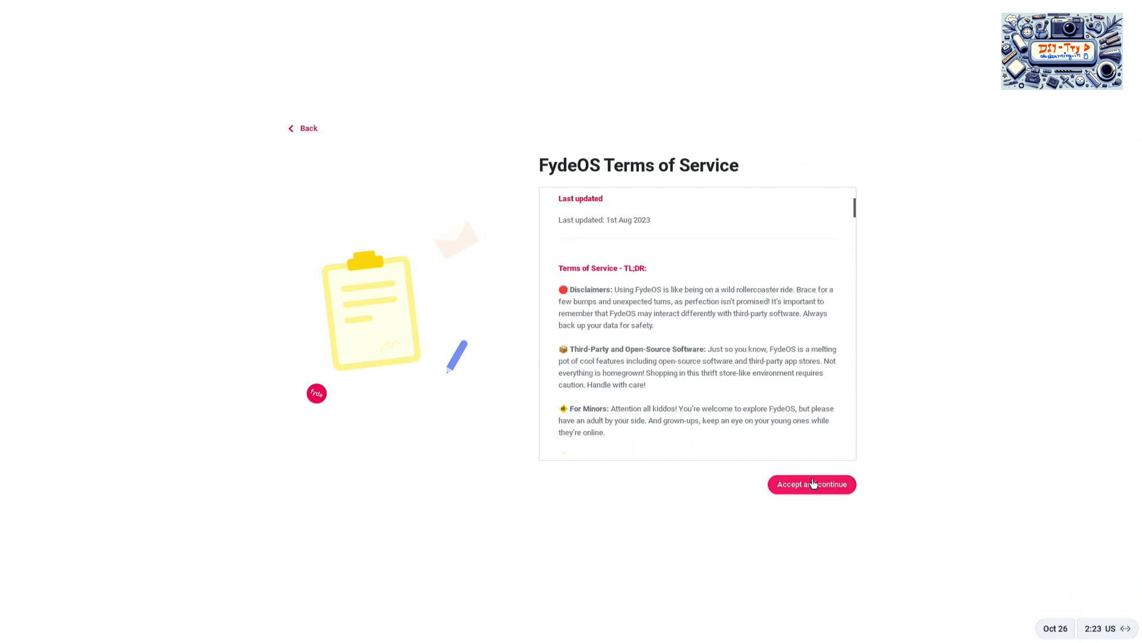
click(818, 492)
click(817, 492)
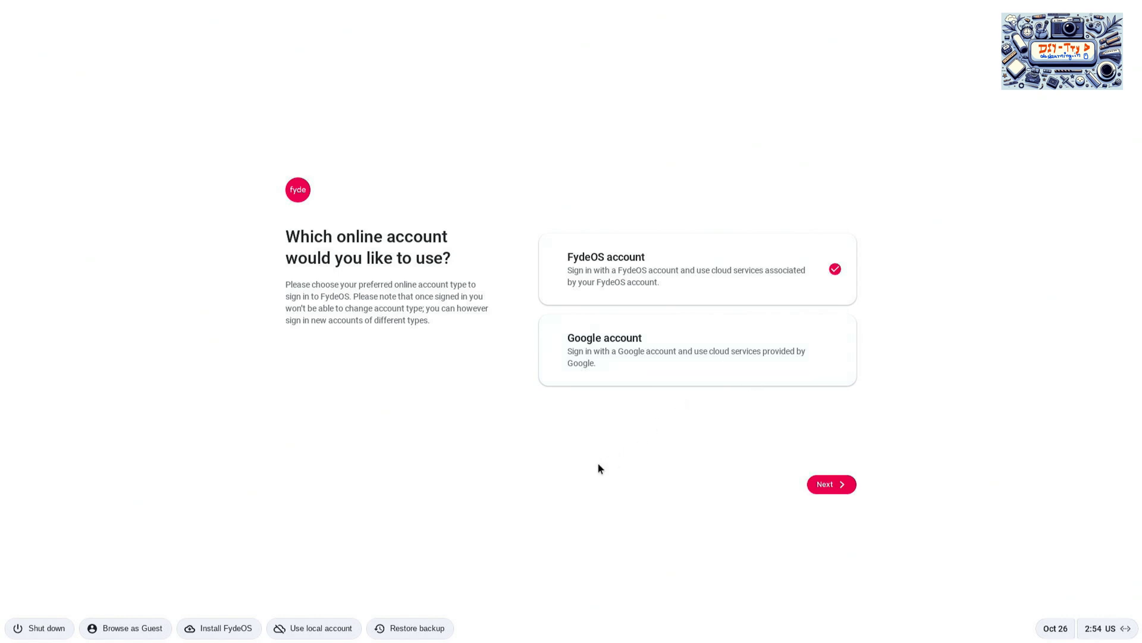
Step: Create a local FydeOS account with the username diytry, entering and confirming the account password
click(331, 629)
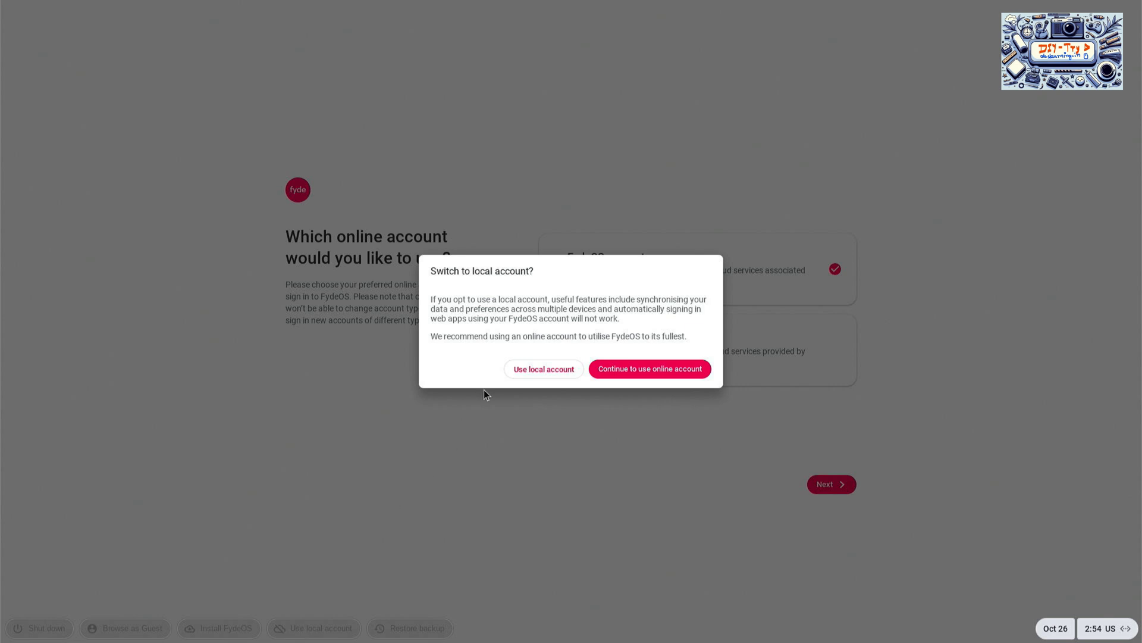
click(548, 375)
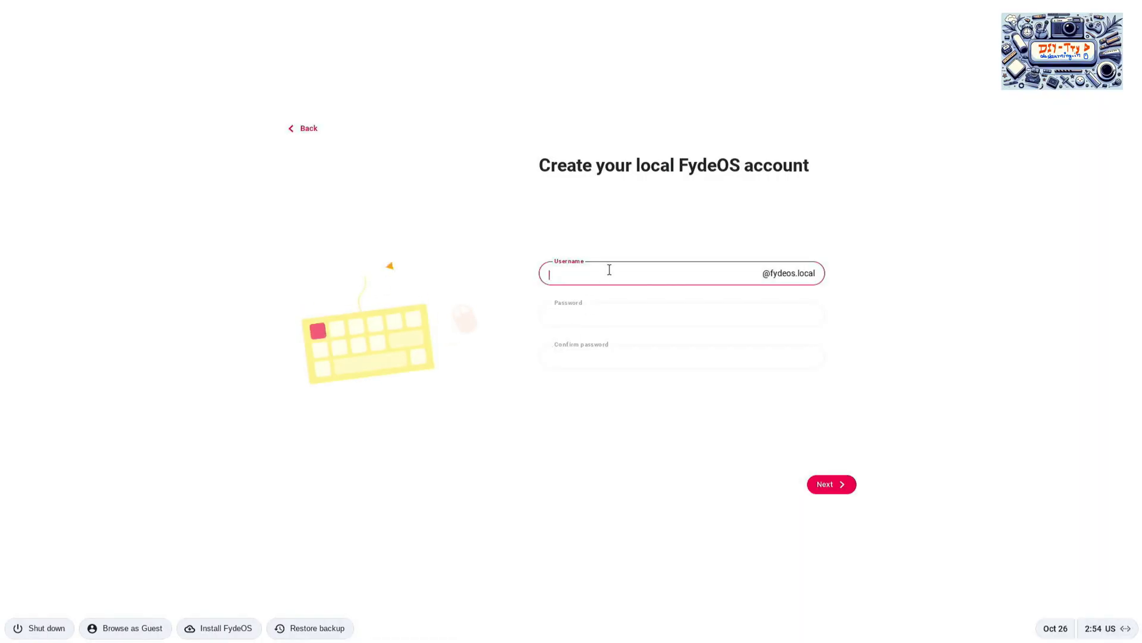
text(diytry)
key(Tab)
text(•••••)
key(Tab)
text(•••••)
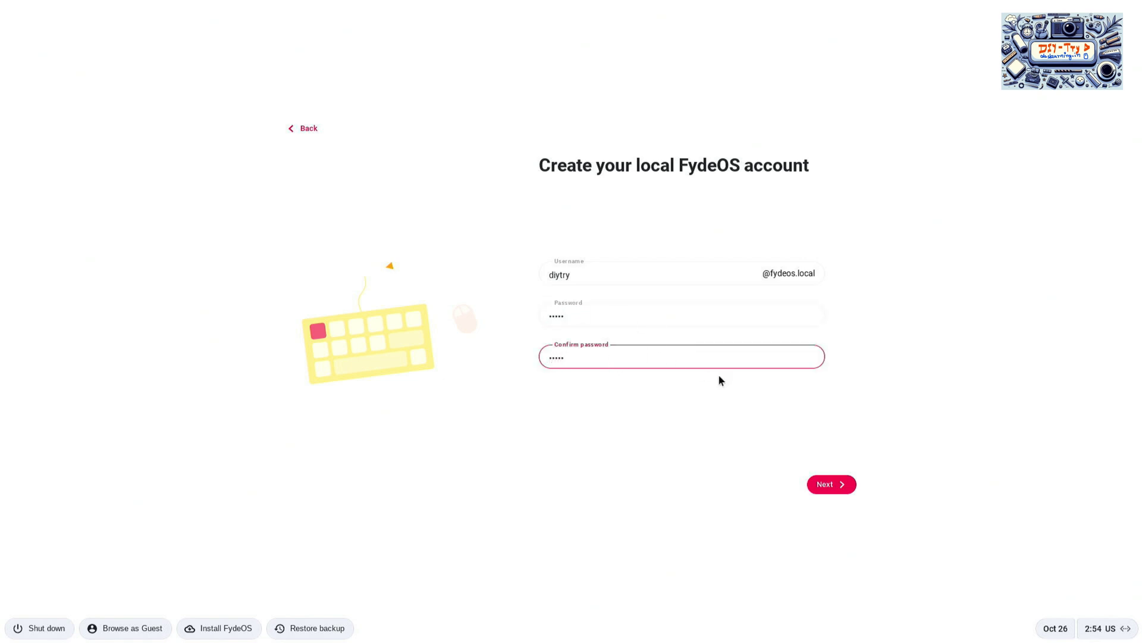
click(830, 483)
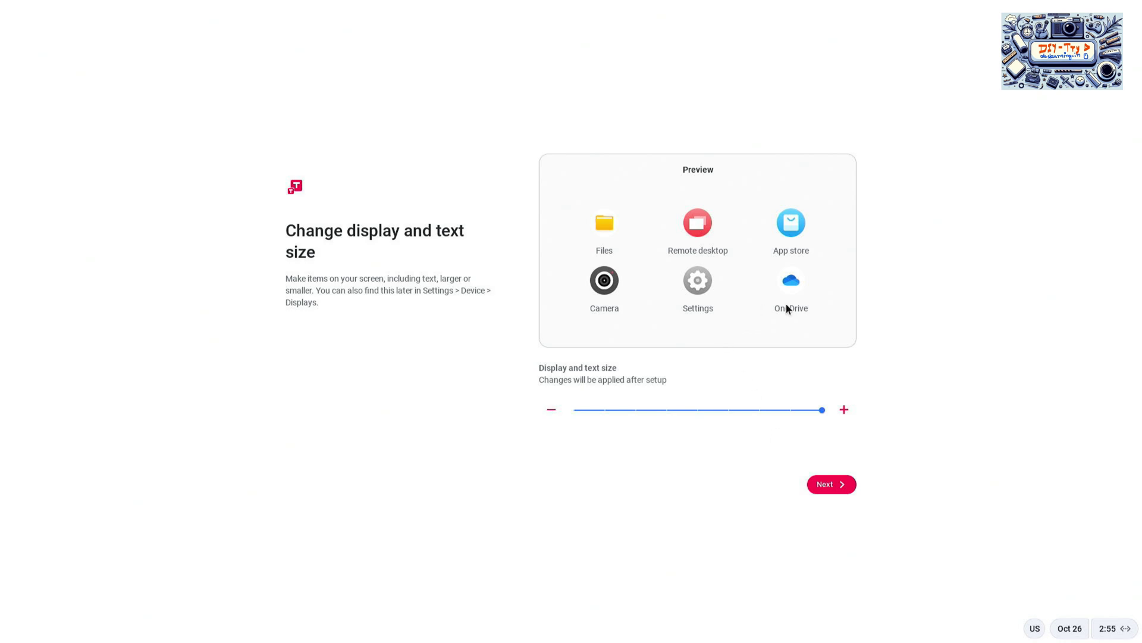
Step: Keep the default display and text size and the Auto theme to finish the FydeOS setup
click(849, 490)
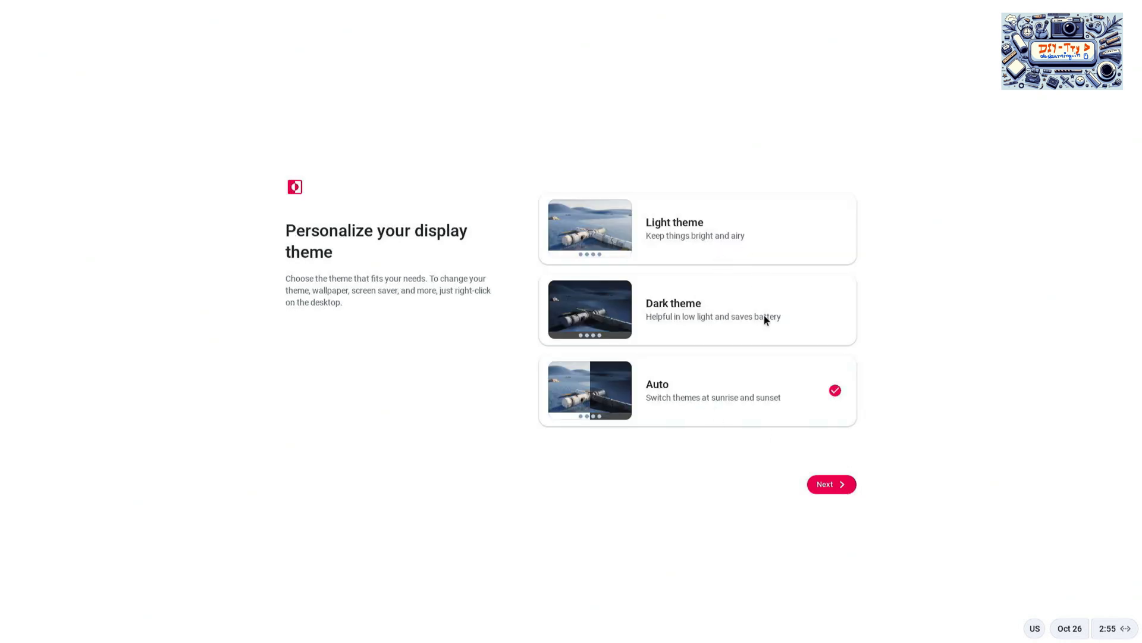
click(835, 491)
click(831, 486)
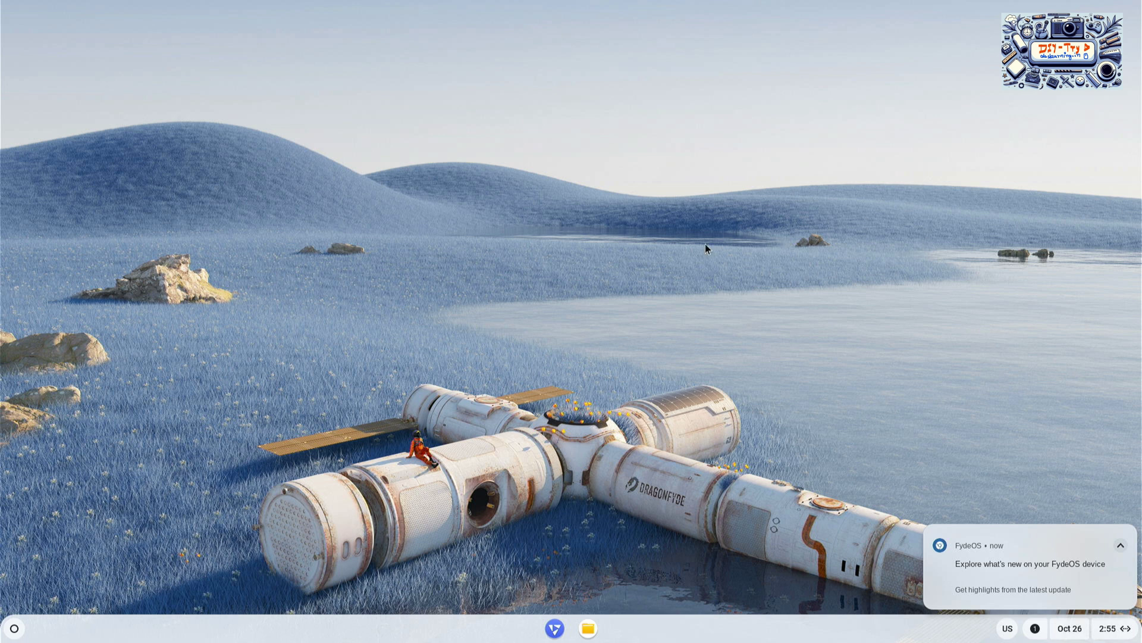
Step: Check the network status in the quick settings and load google.com in the Chromium browser
click(1115, 630)
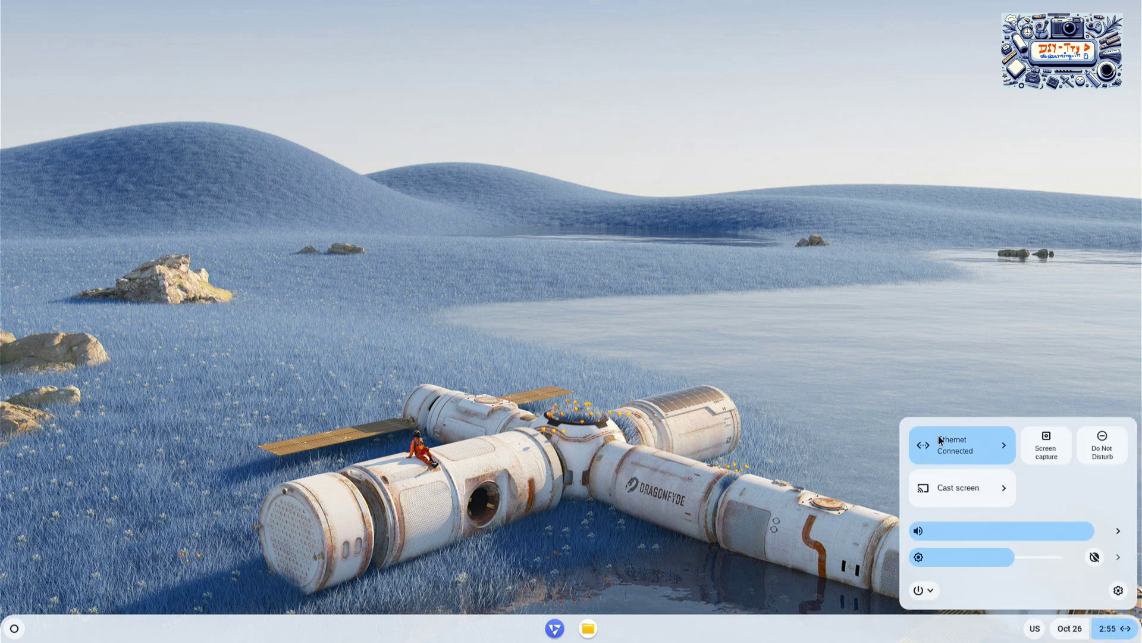
click(755, 416)
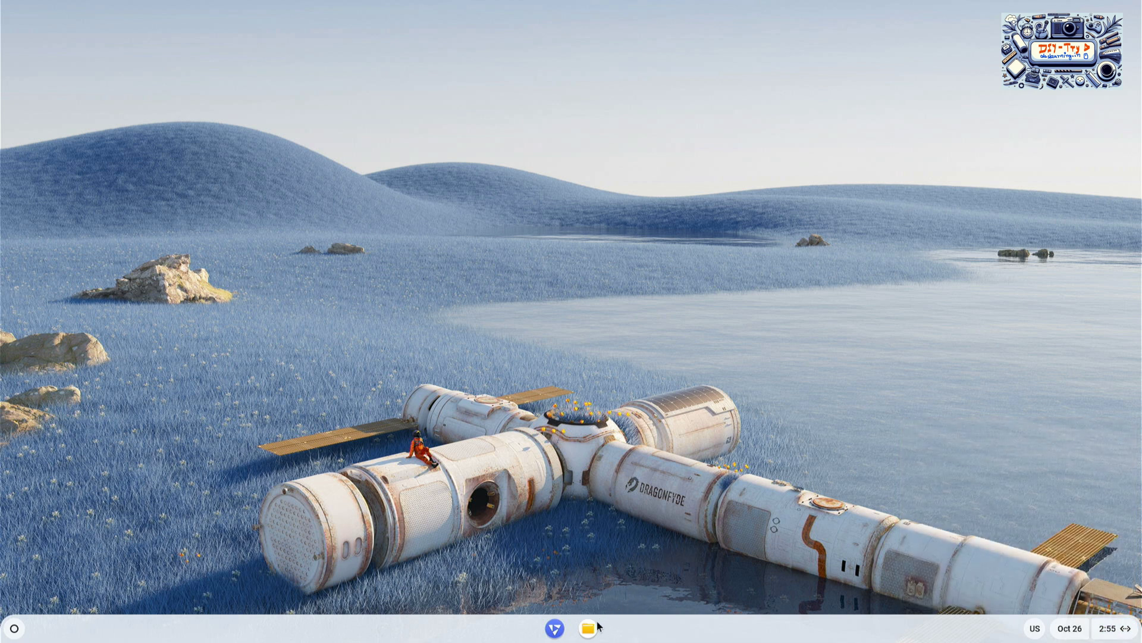
click(554, 628)
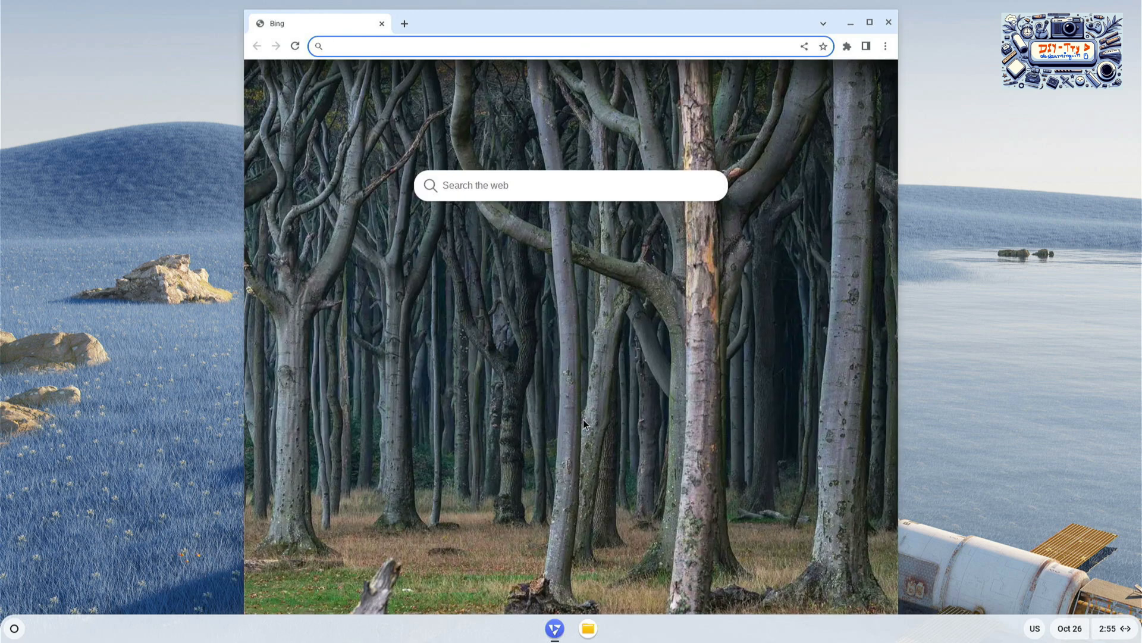
text(google.com)
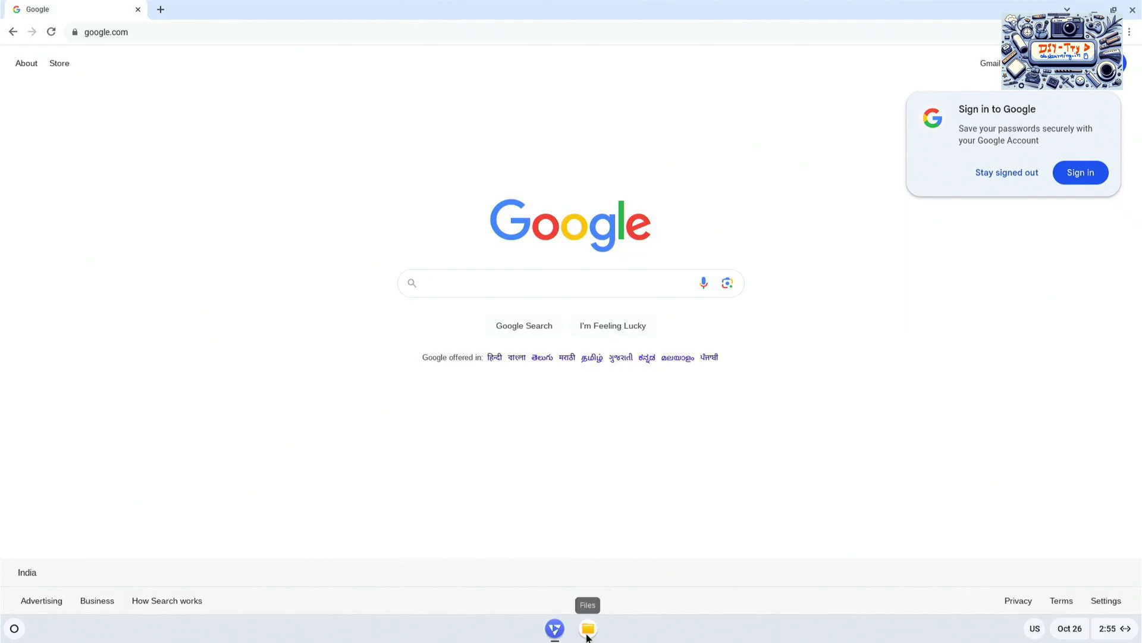
Step: Look at the Files app and examine the preinstalled apps listed in the launcher
click(588, 628)
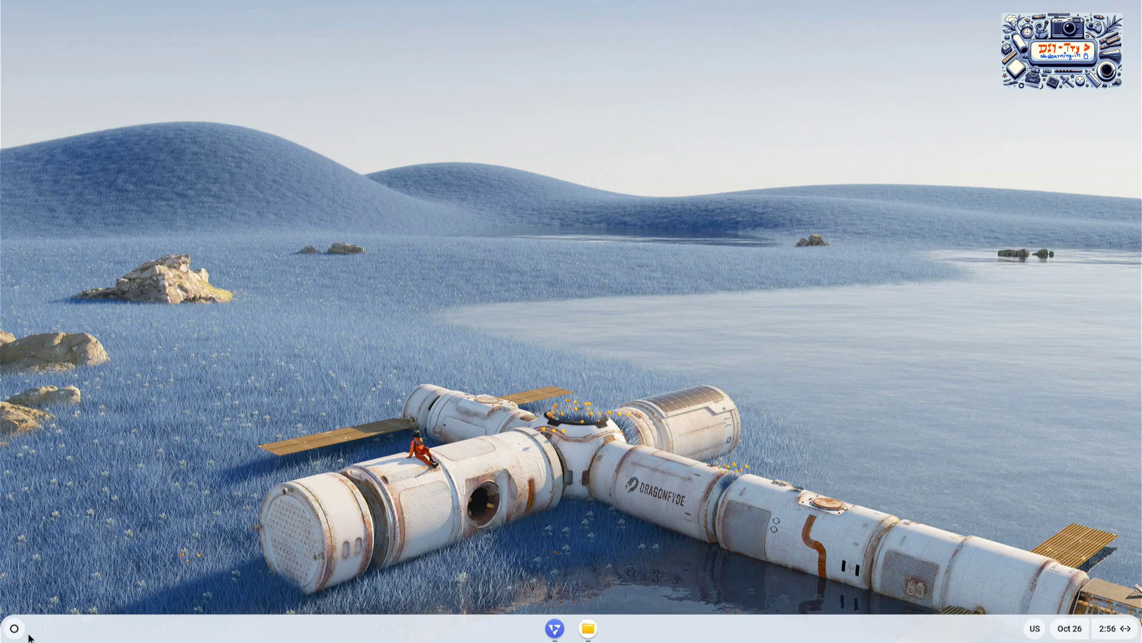
click(15, 629)
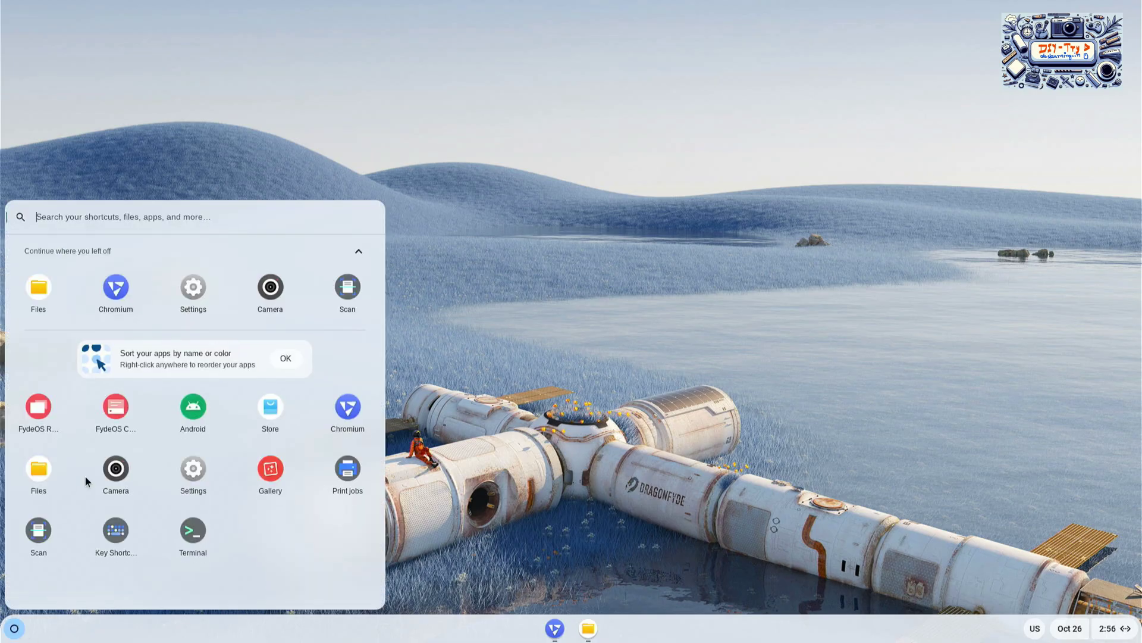
click(128, 490)
key(super)
key(super)
key(super)
key(super)
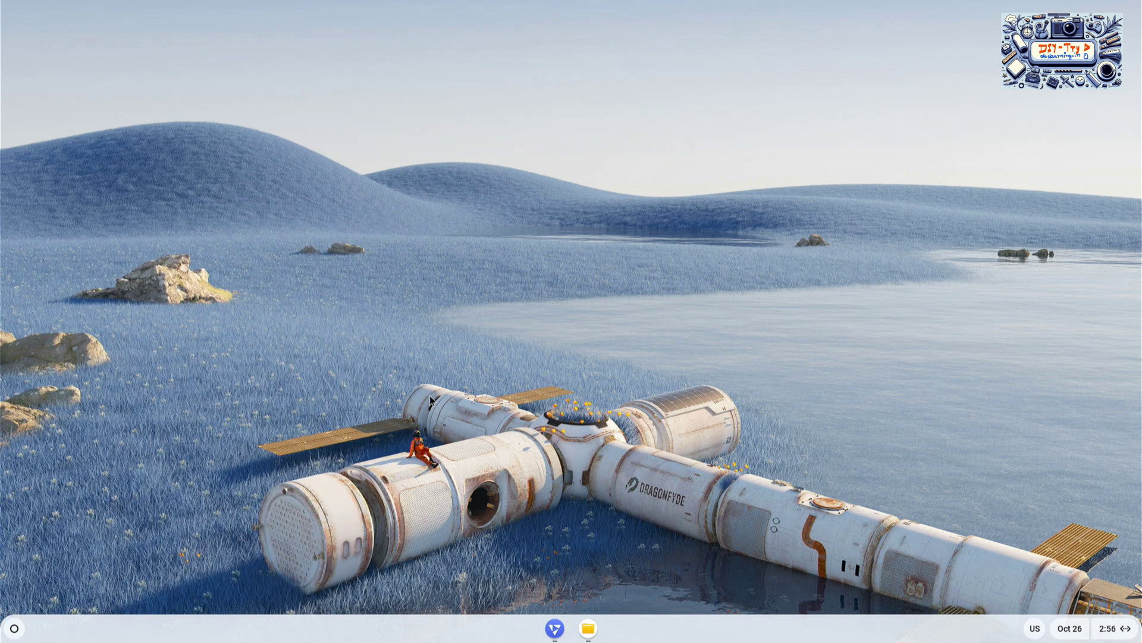
key(super)
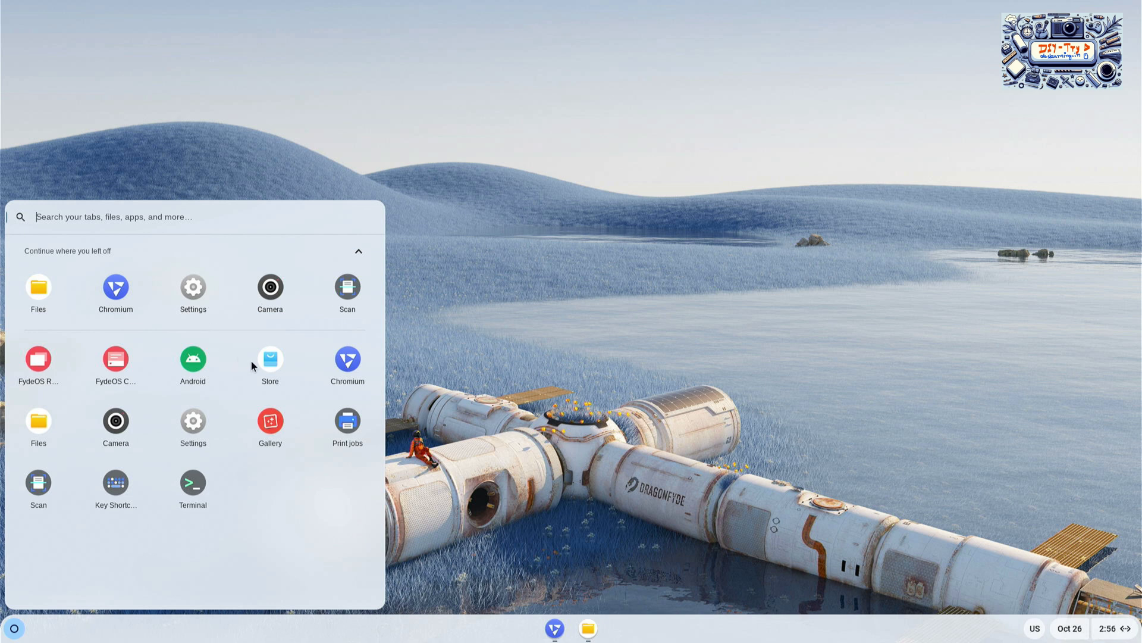
key(super)
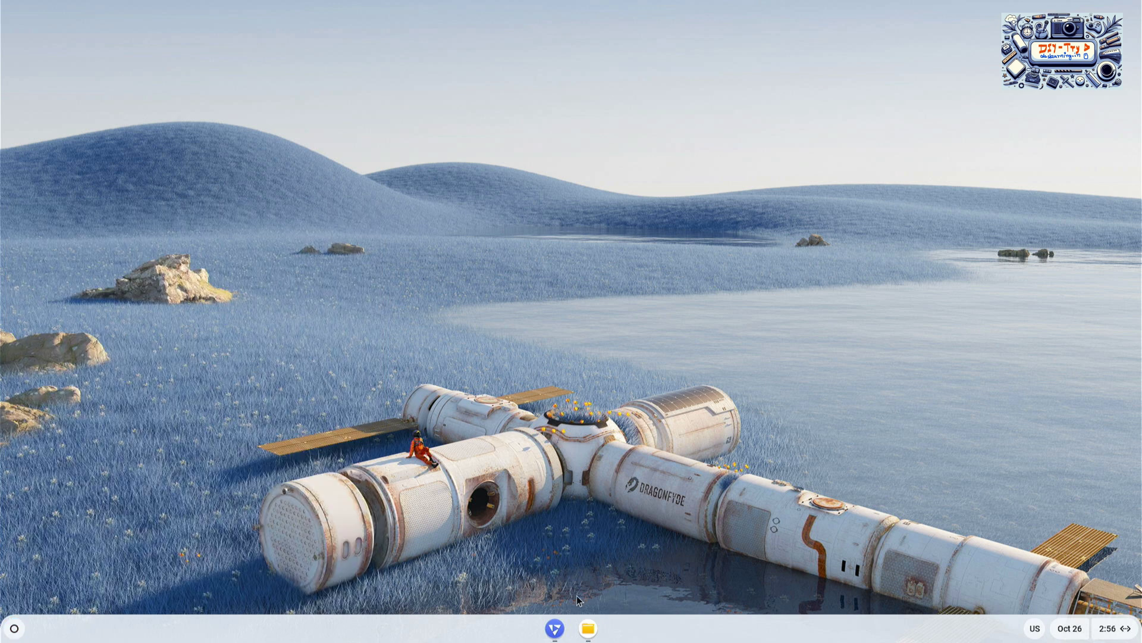
Step: Bring up the Files app to view My files and the connected drives
click(592, 632)
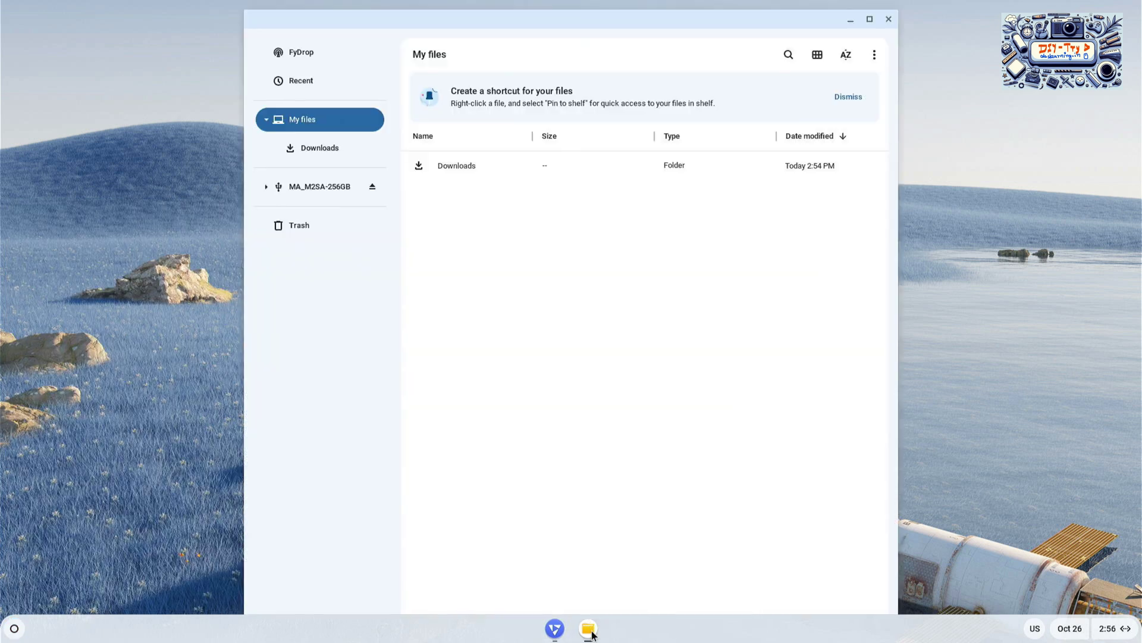